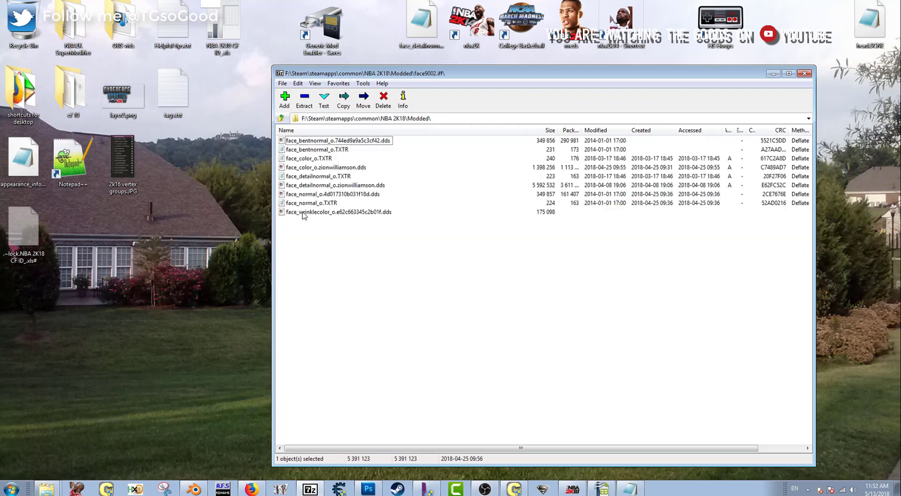
Open the face_color .dds from the face9002.iff archive in Woody's Texture Viewer
click(304, 168)
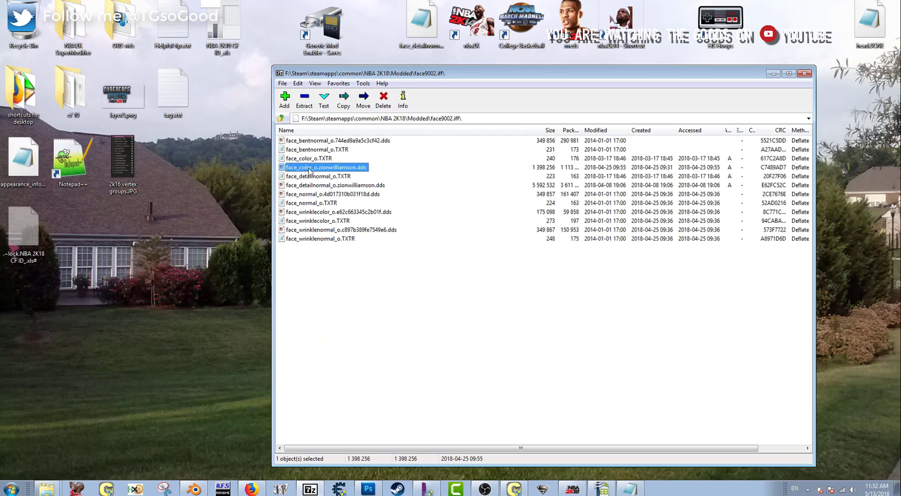
click(325, 167)
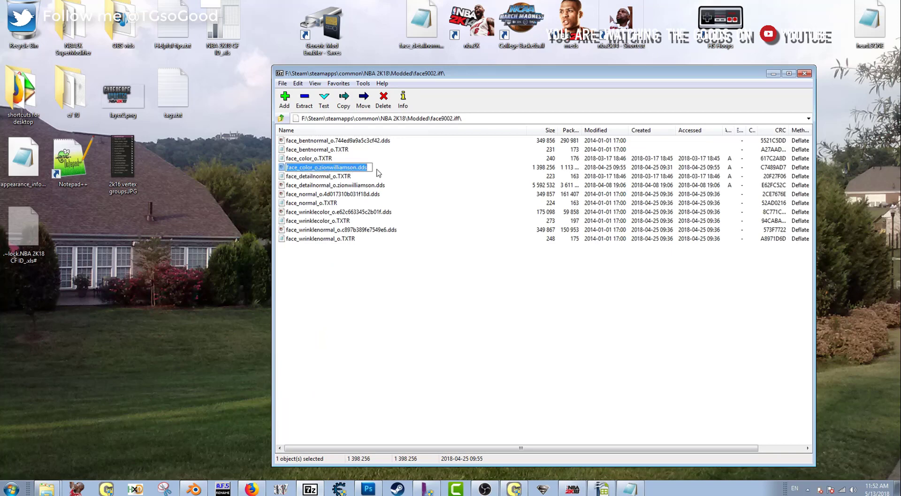
double_click(313, 169)
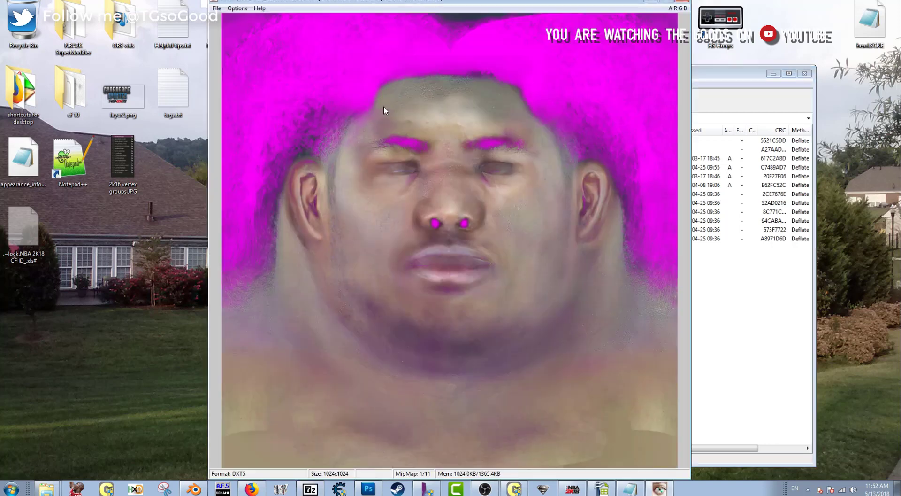
View the texture viewer's Help > About version information and dismiss it
right_click(229, 2)
click(223, 2)
click(260, 8)
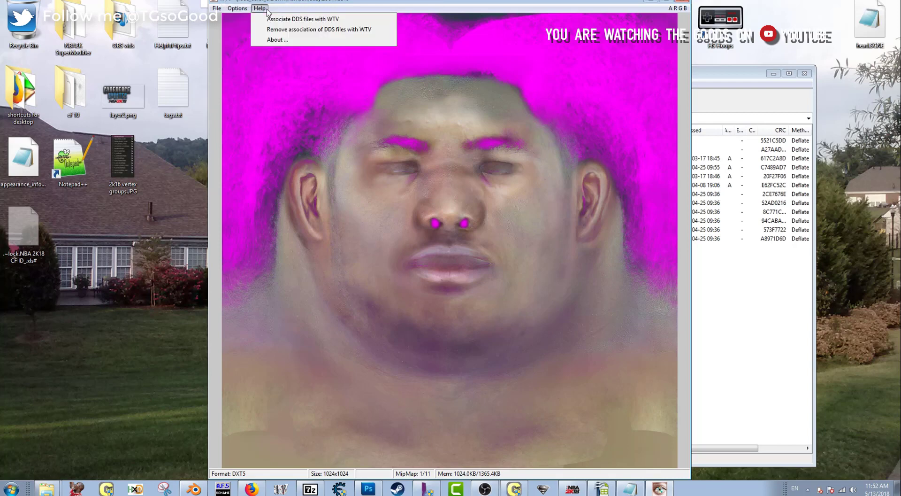
click(277, 39)
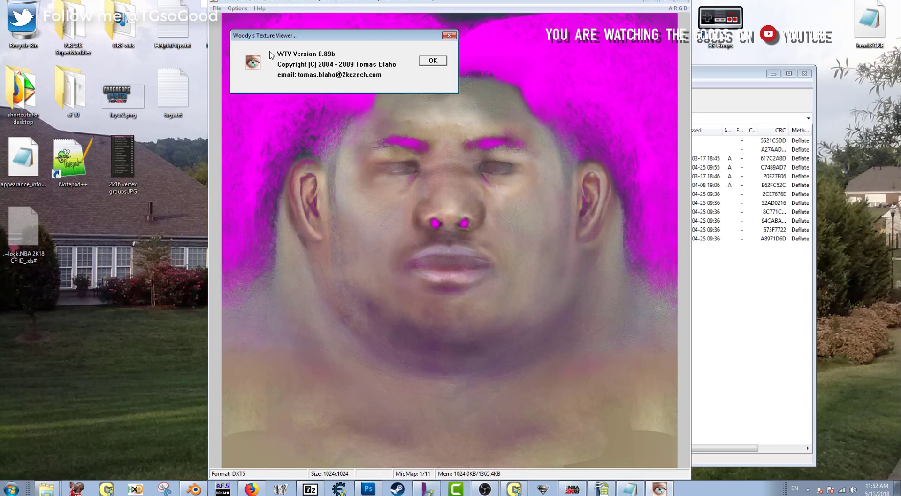
click(449, 36)
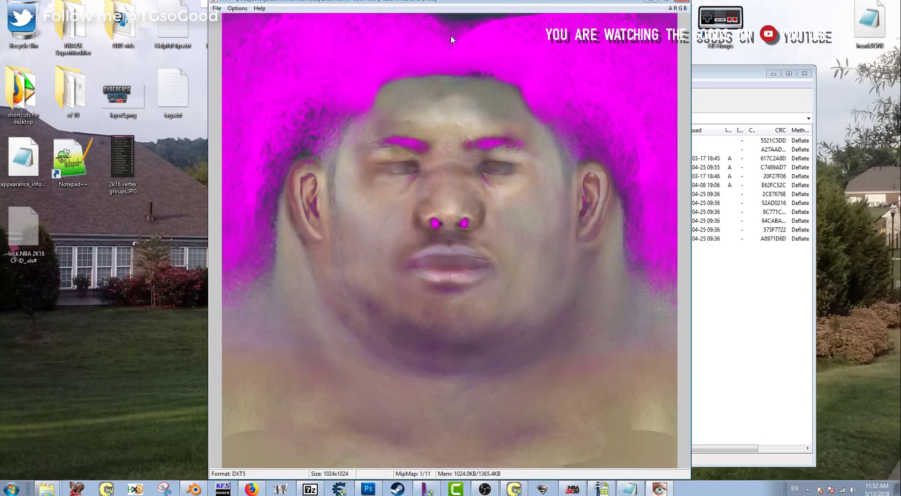
Reopen the face_color texture to check its status, then close the viewer
click(682, 3)
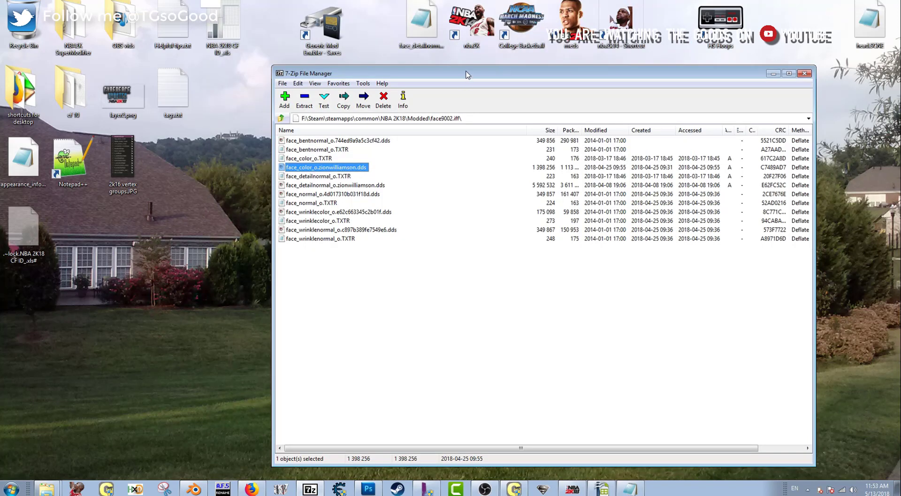
drag(468, 74, 566, 79)
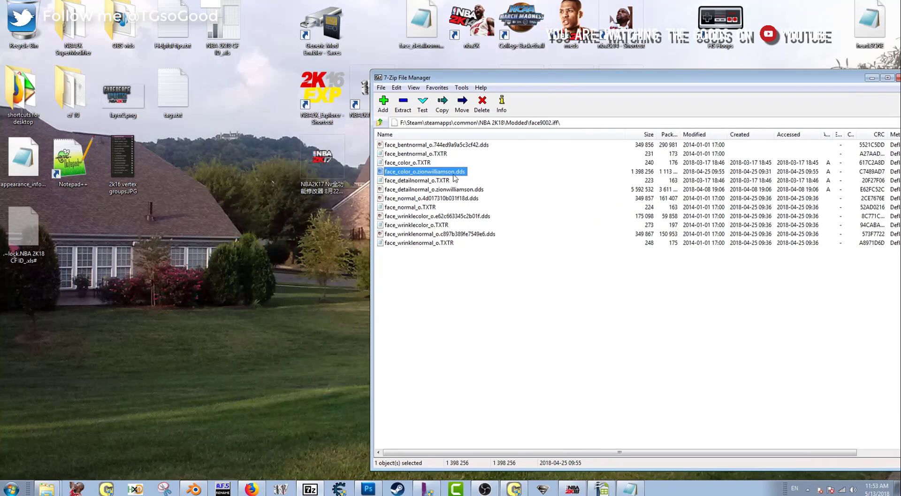
drag(453, 174, 410, 171)
double_click(409, 171)
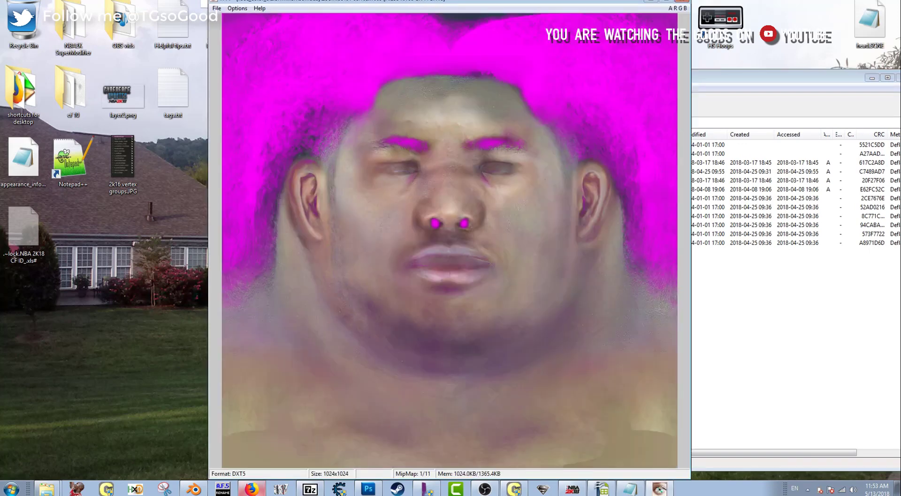
drag(543, 1, 546, 6)
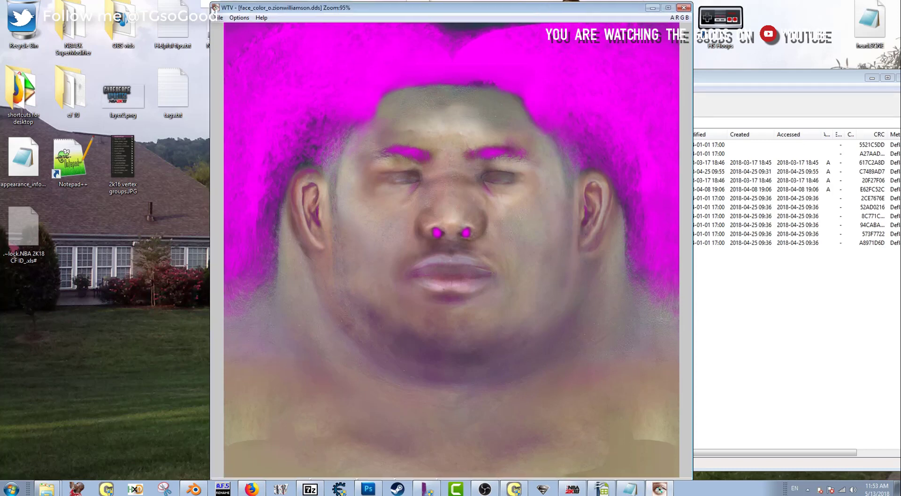
drag(303, 9, 301, 0)
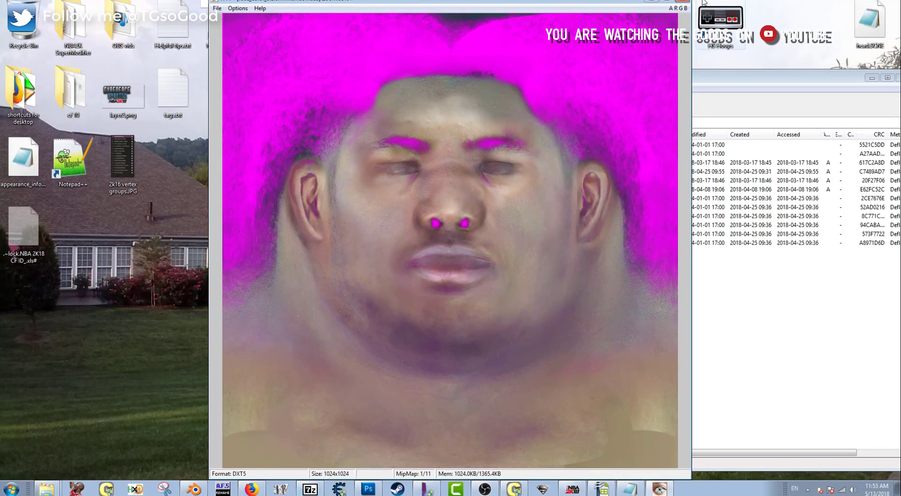
click(683, 2)
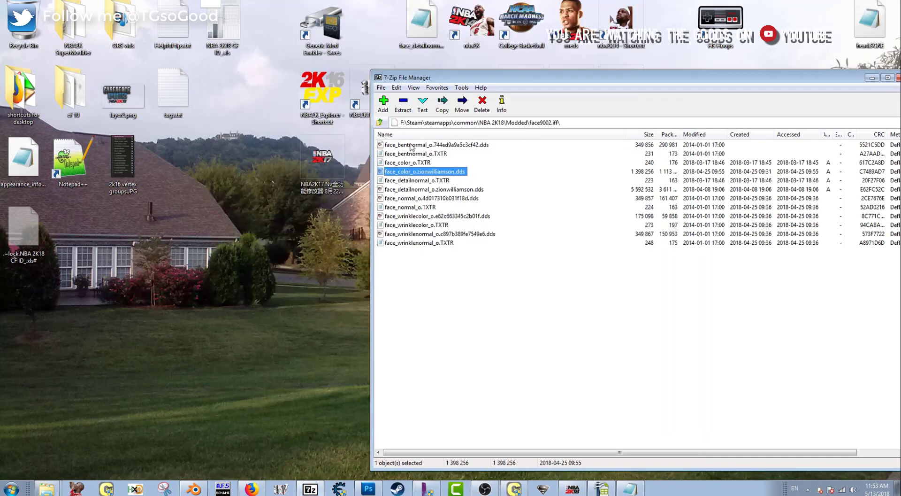
Extract face_color .dds to the desktop and launch Photoshop CS6
drag(448, 174, 187, 167)
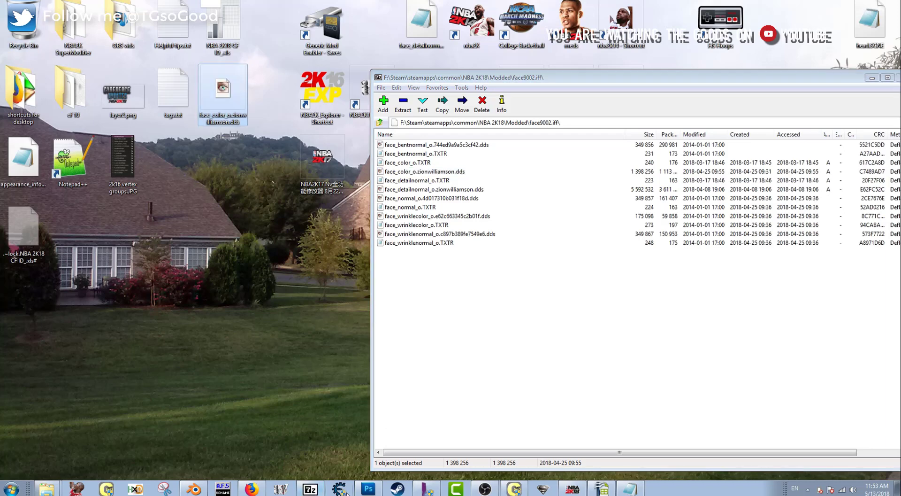
click(369, 472)
click(10, 488)
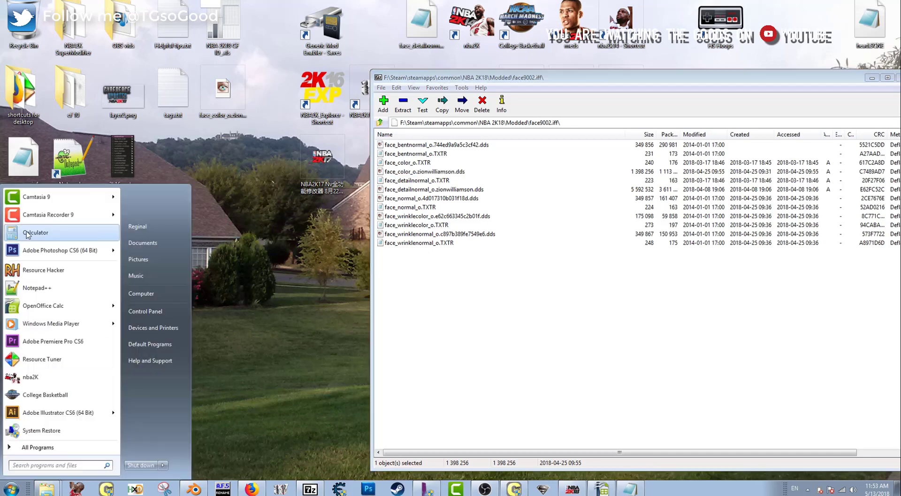
click(34, 253)
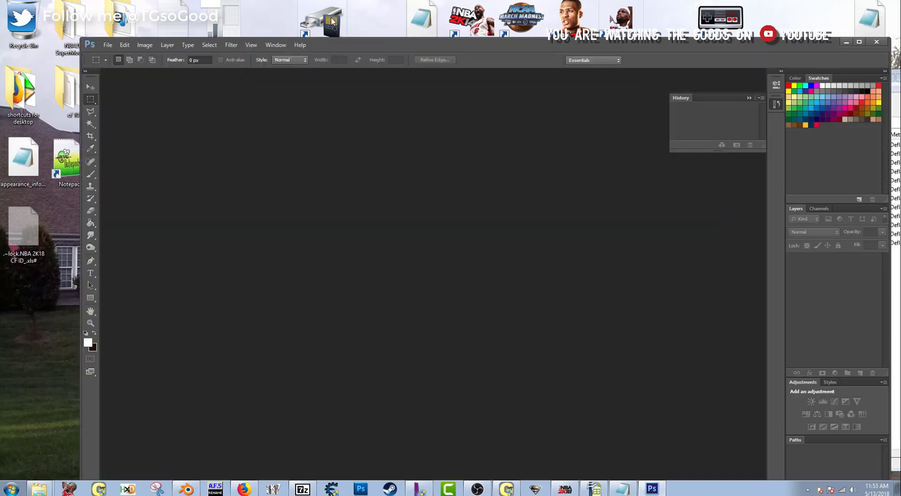
Open the desktop face_color .dds in Photoshop, loading transparency as an alpha channel, then maximize Photoshop
key(super+Right)
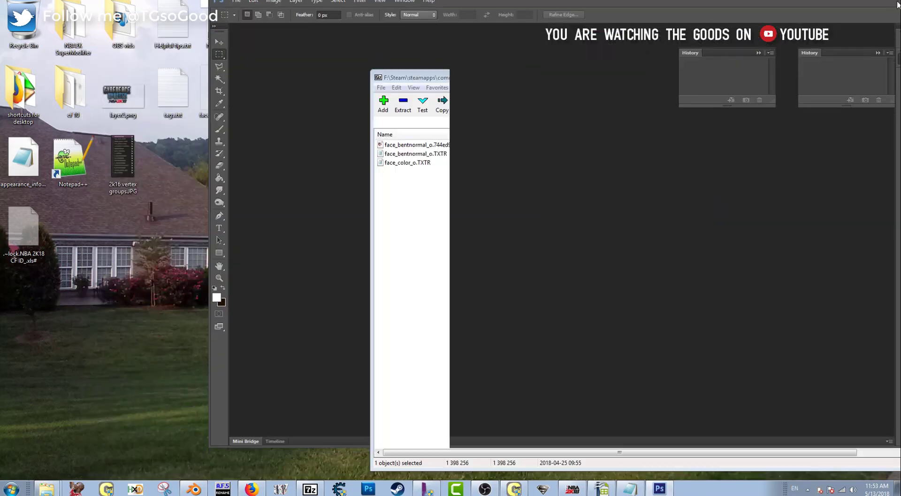
click(223, 97)
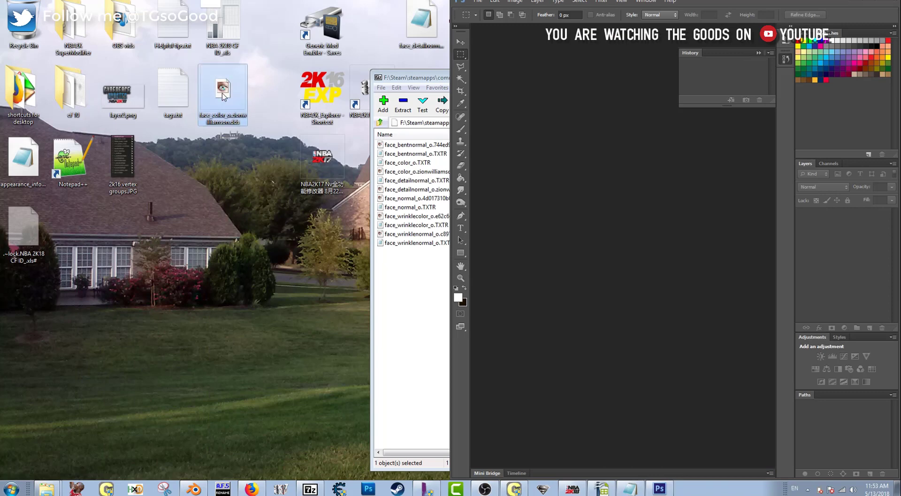
drag(224, 97, 587, 171)
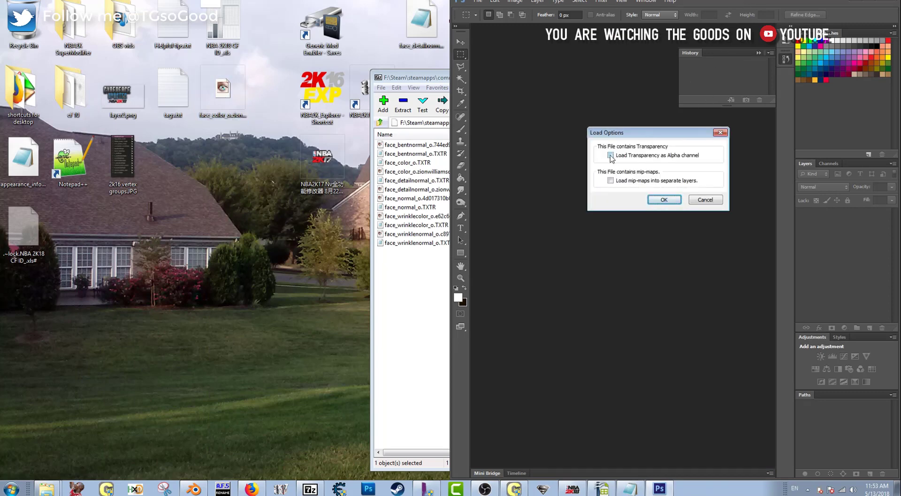
click(640, 158)
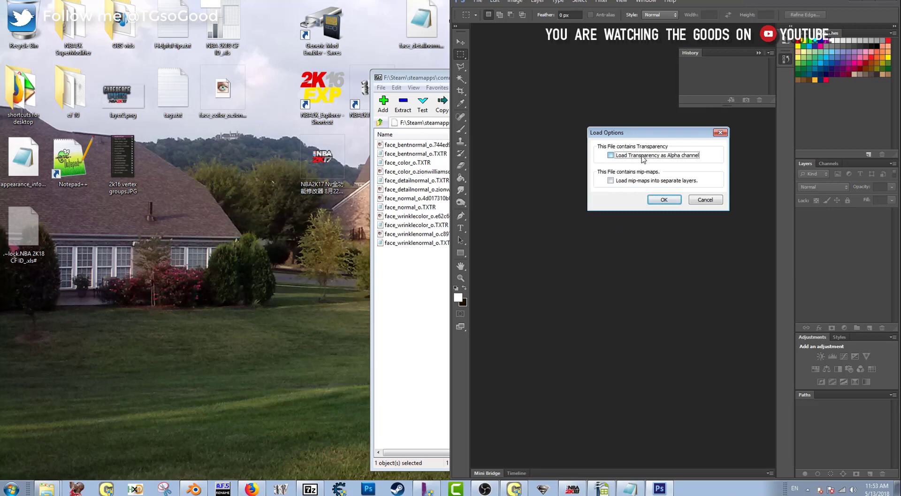
click(665, 205)
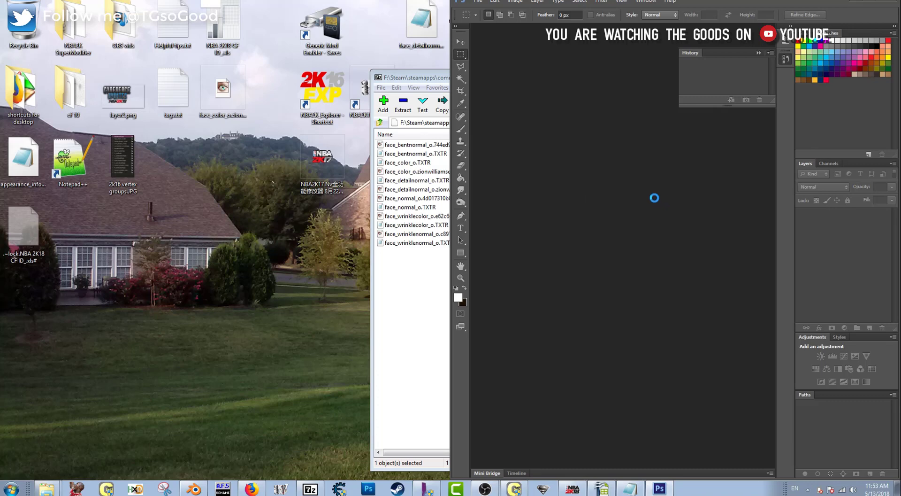
click(874, 2)
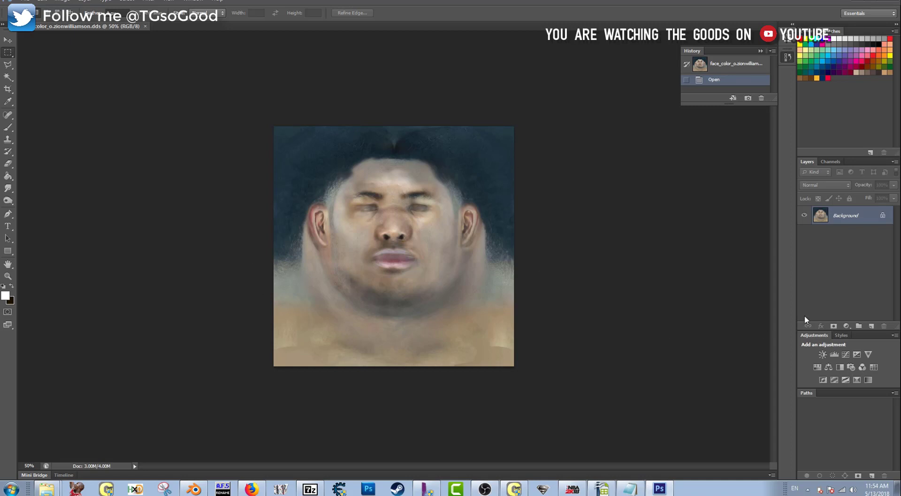
click(827, 162)
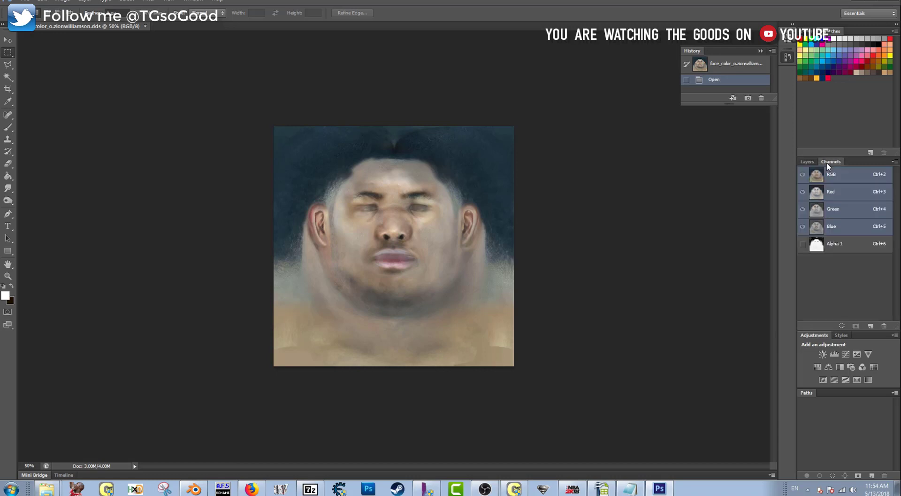
click(803, 243)
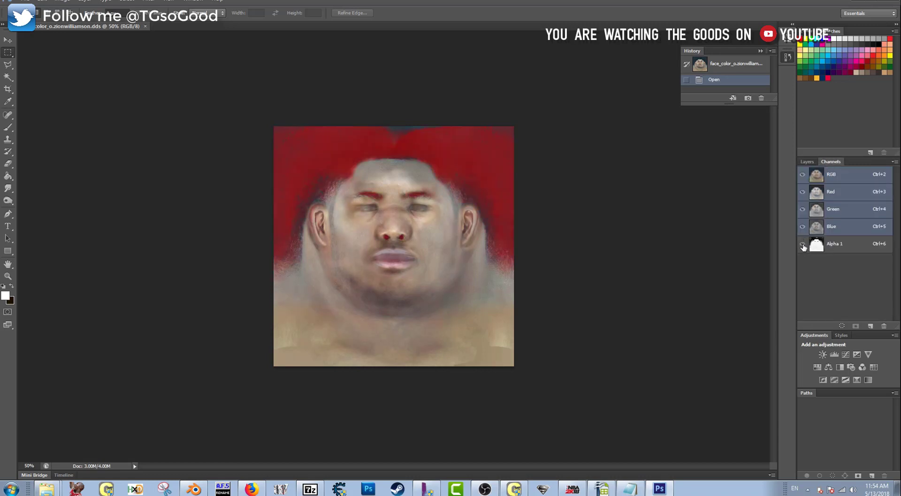
click(802, 244)
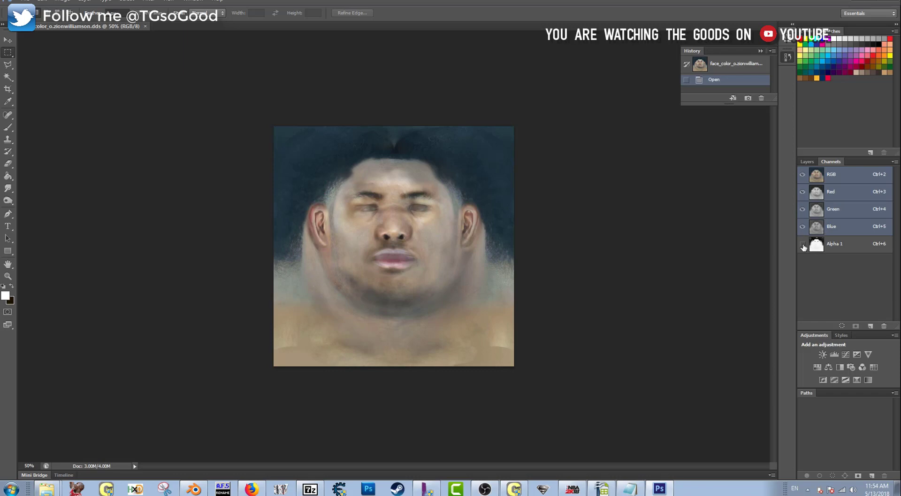
click(803, 243)
click(803, 244)
click(803, 244)
click(803, 244)
click(803, 244)
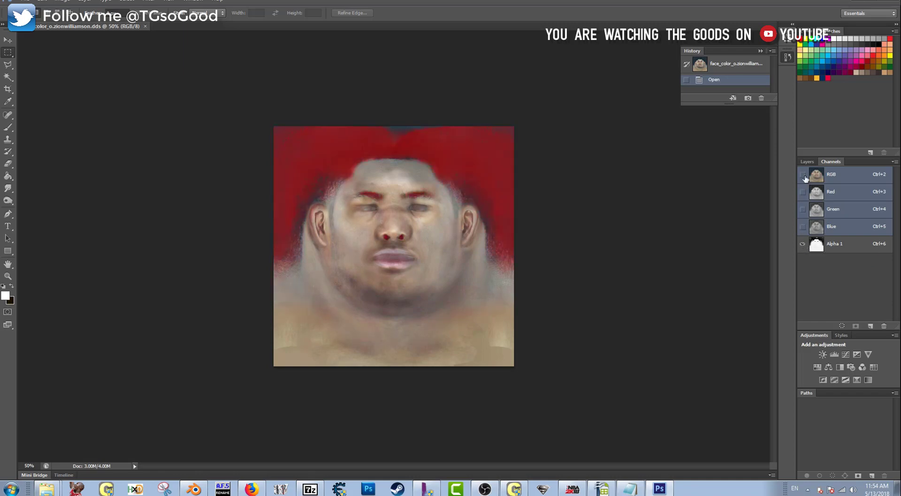
click(803, 174)
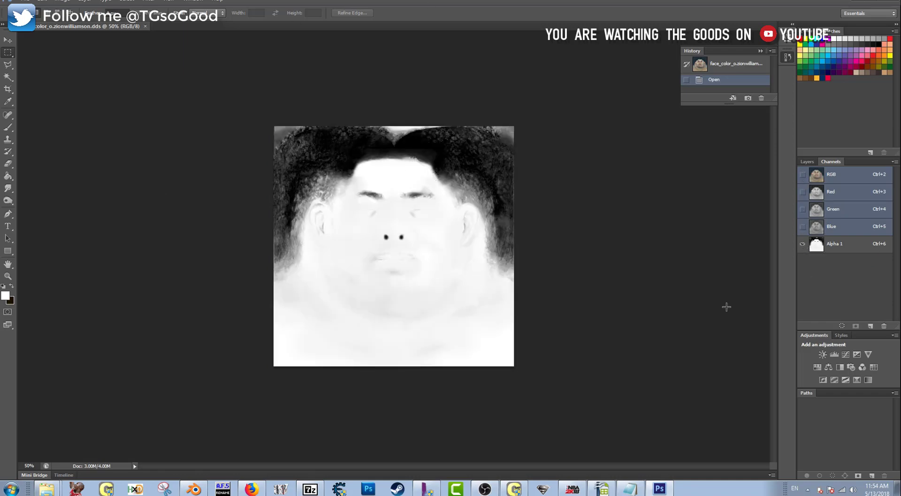
click(802, 174)
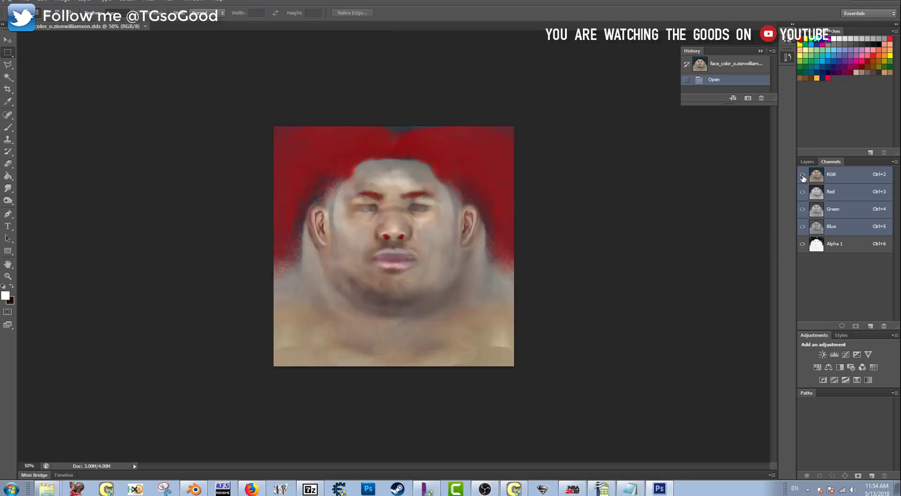
click(802, 243)
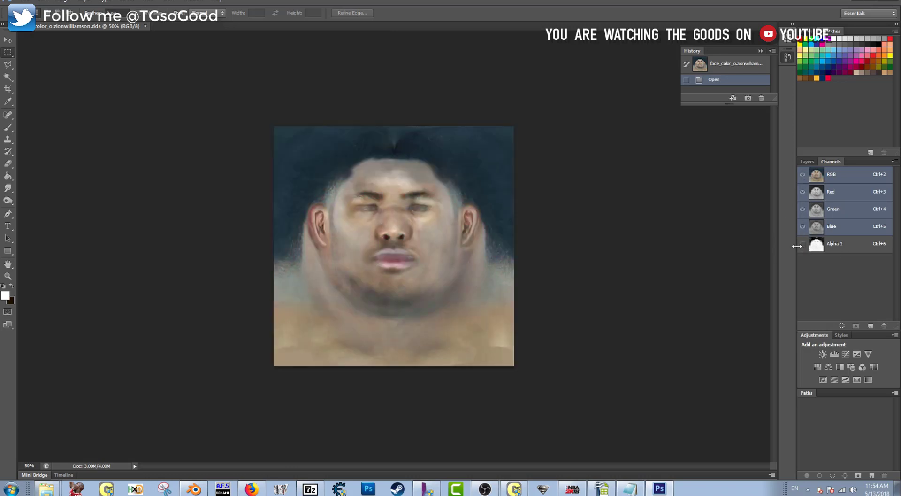
click(807, 161)
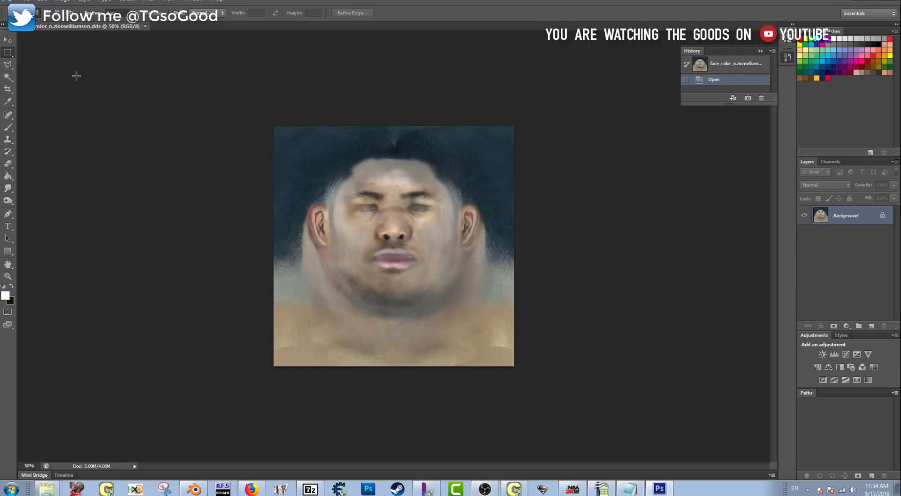
Select the Brush Tool with green 41f05e as the foreground colour
click(8, 127)
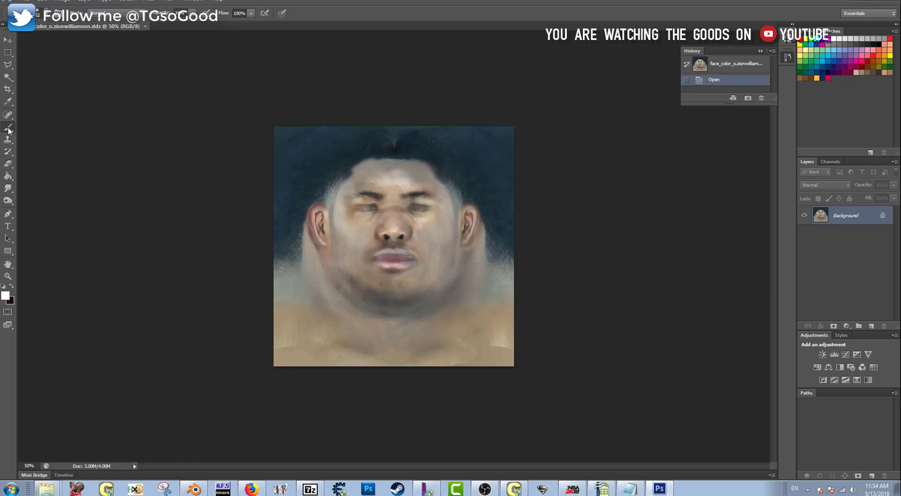
click(6, 299)
click(622, 91)
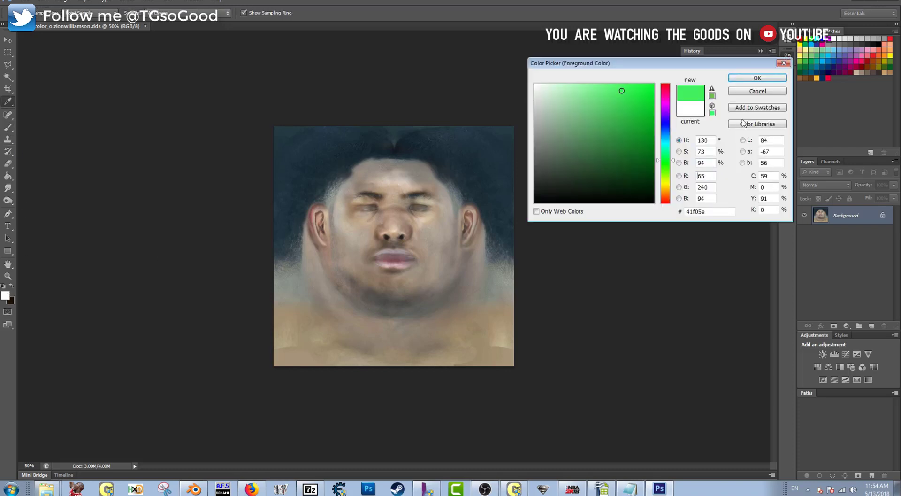
click(744, 79)
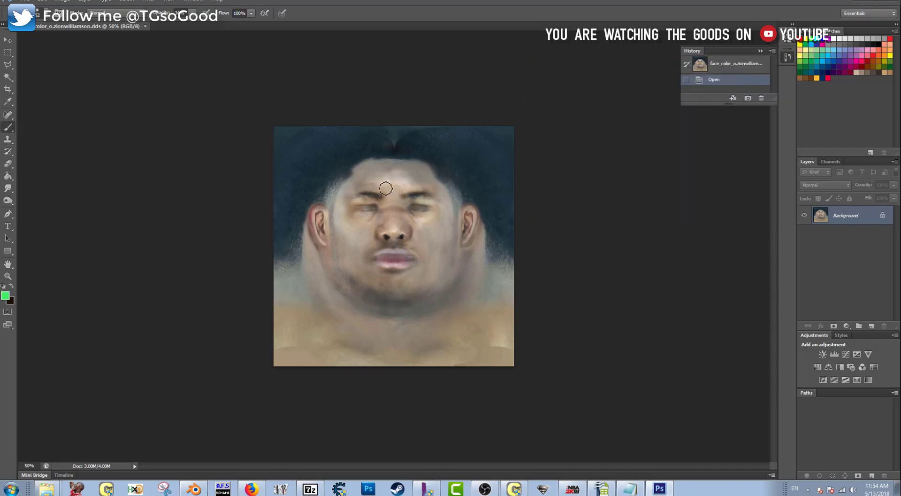
Paint green over the forehead, brow, eyes and centre of the face
click(367, 178)
mouse_move(376, 189)
mouse_down()
mouse_move(398, 175)
mouse_move(434, 188)
mouse_move(358, 190)
mouse_move(353, 206)
mouse_move(380, 225)
mouse_move(377, 255)
mouse_move(397, 267)
mouse_move(400, 285)
mouse_move(383, 282)
mouse_move(429, 238)
mouse_move(405, 205)
mouse_move(353, 219)
mouse_move(368, 239)
mouse_move(419, 256)
mouse_move(439, 221)
mouse_up()
mouse_move(422, 207)
mouse_down()
mouse_move(404, 183)
mouse_move(416, 210)
mouse_up()
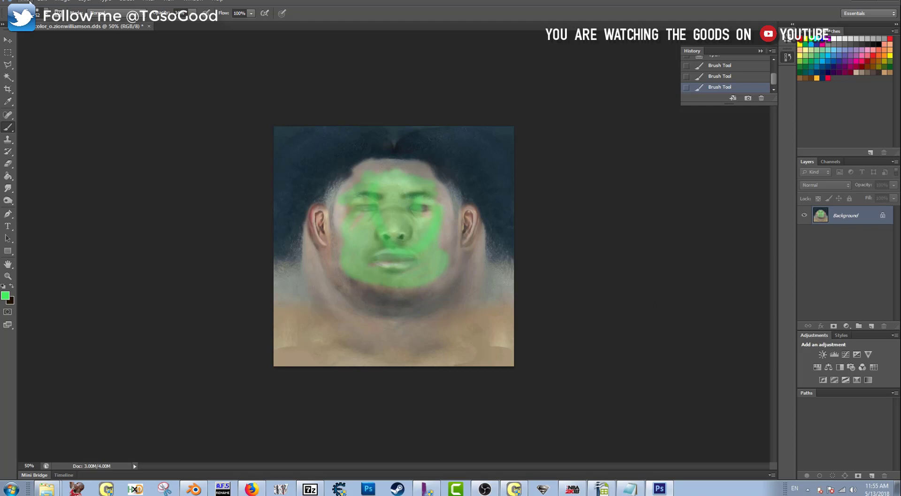
click(26, 1)
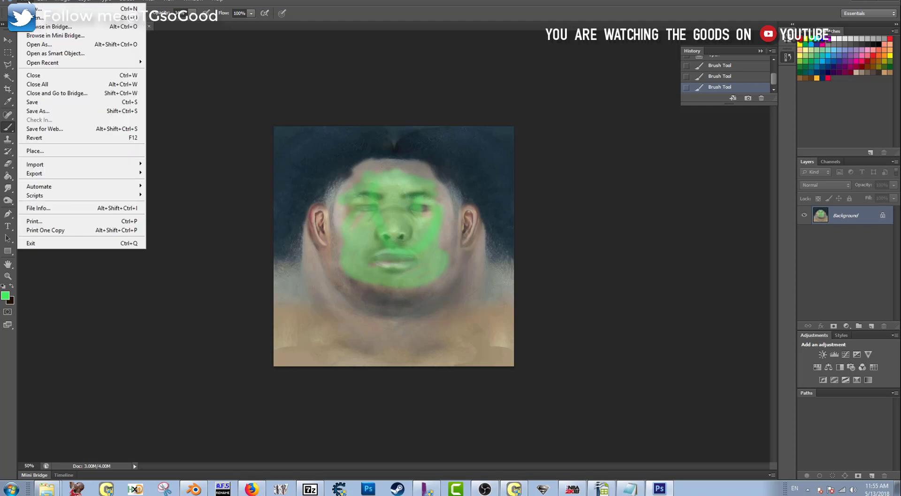
Save the texture in D3D/DDS format, replacing the existing face colour file
click(52, 113)
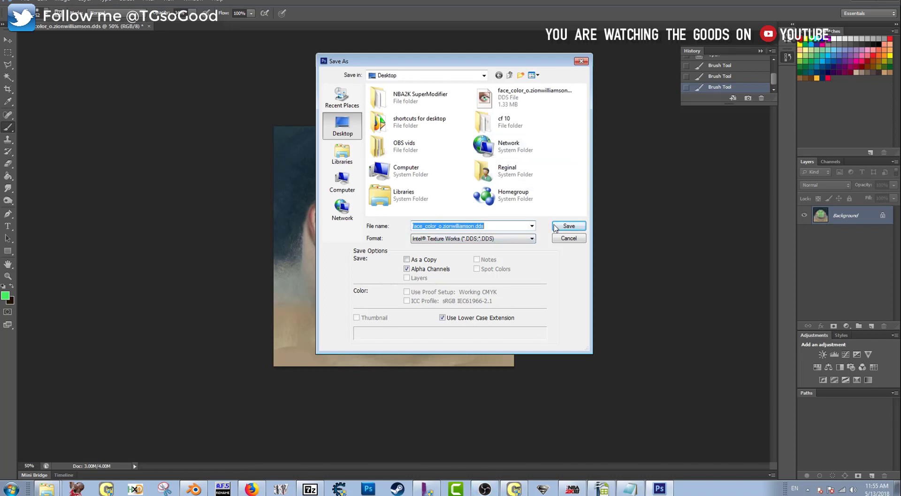
click(468, 239)
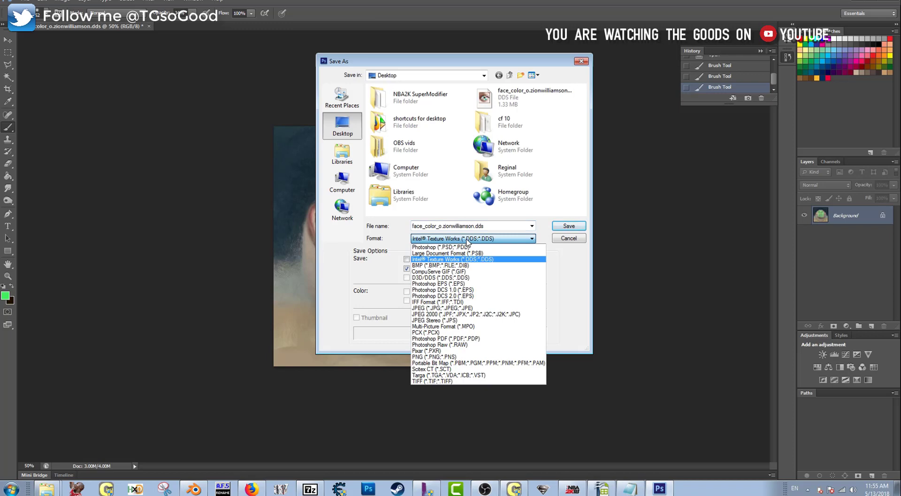
click(474, 260)
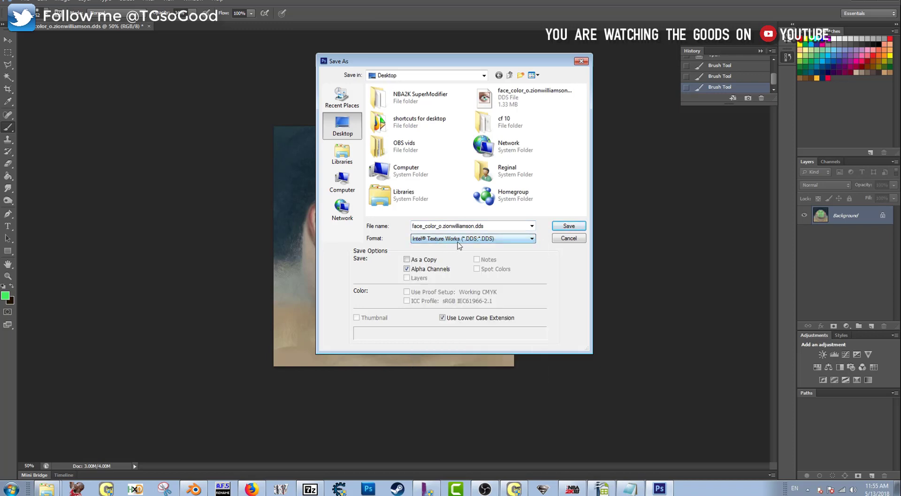
click(502, 240)
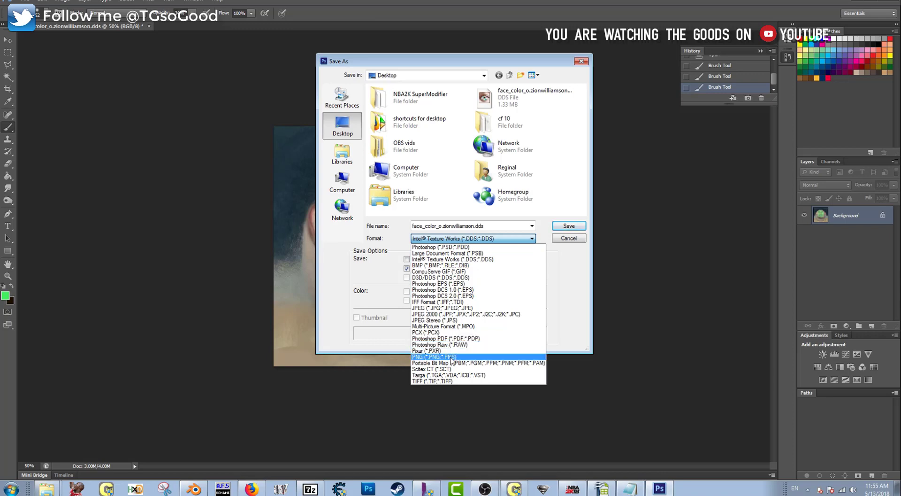
click(491, 278)
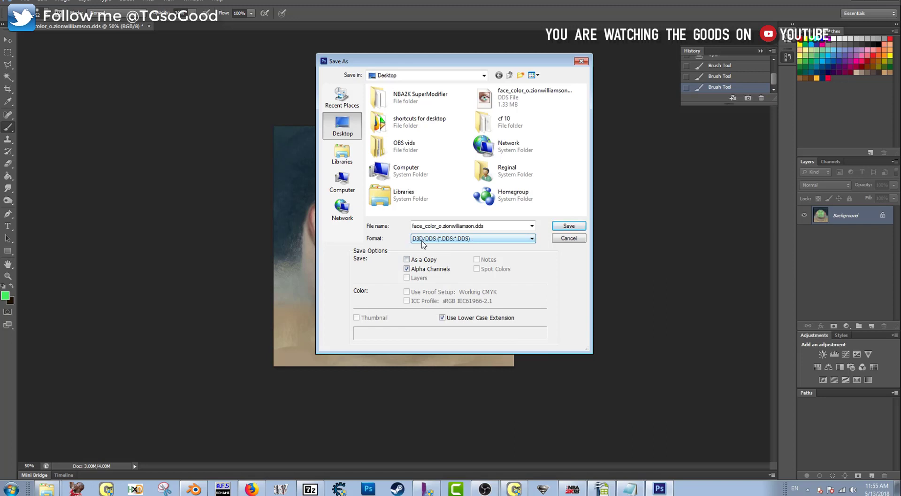
click(569, 227)
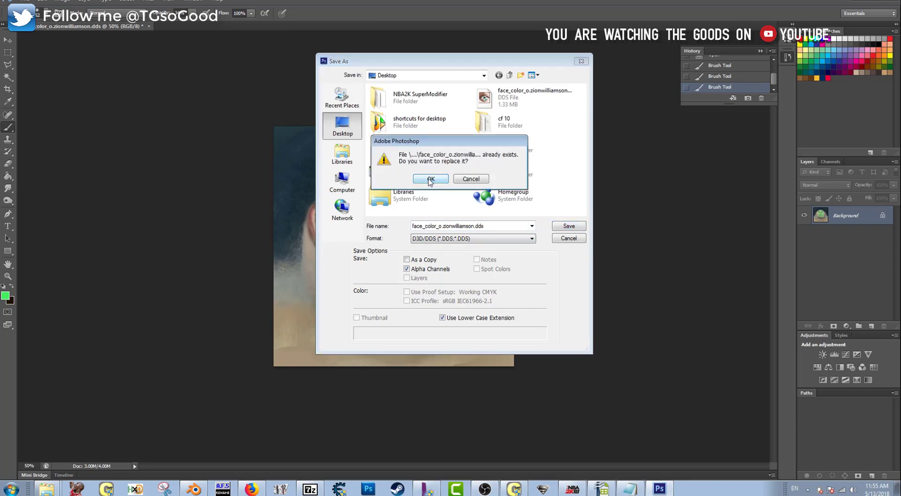
click(430, 178)
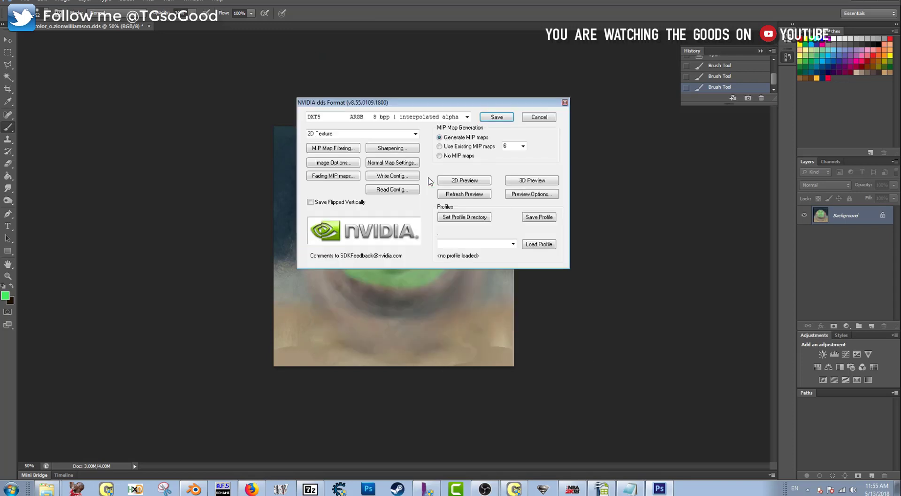
Write the DDS with DXT5 compression and 11 MIP maps
click(467, 117)
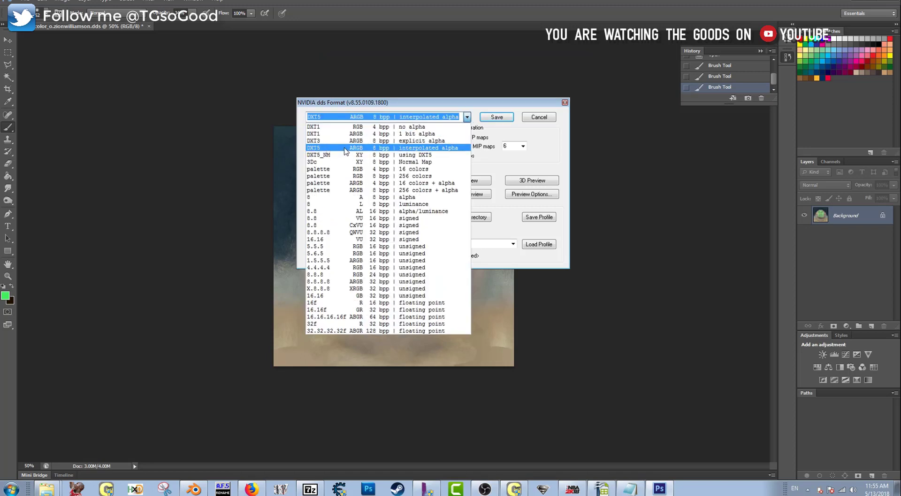
click(424, 148)
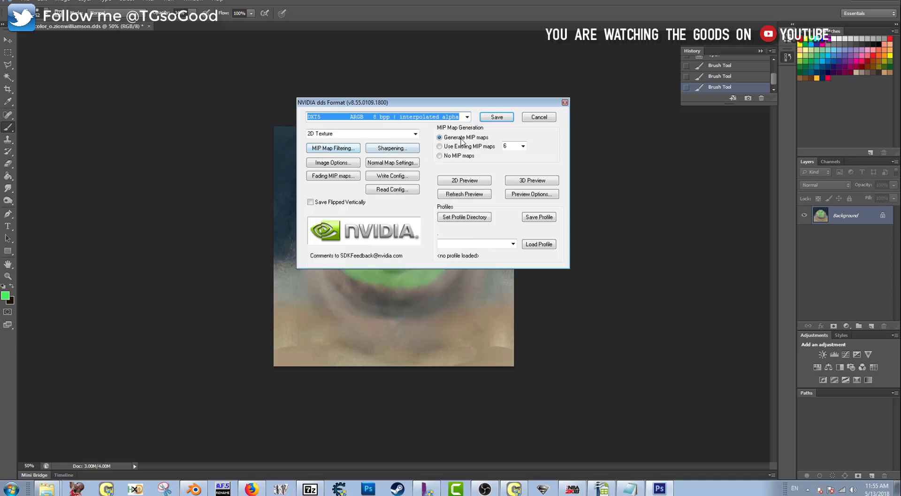
double_click(510, 146)
text(11)
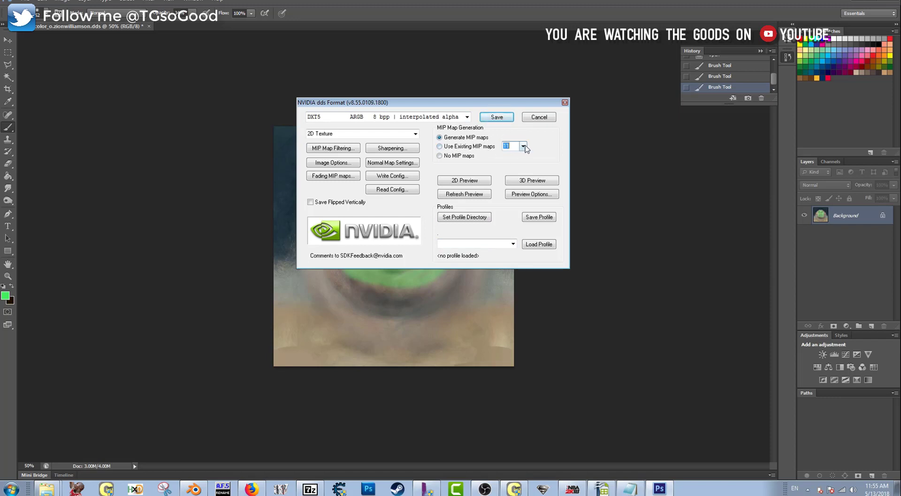
click(523, 146)
click(511, 227)
click(502, 117)
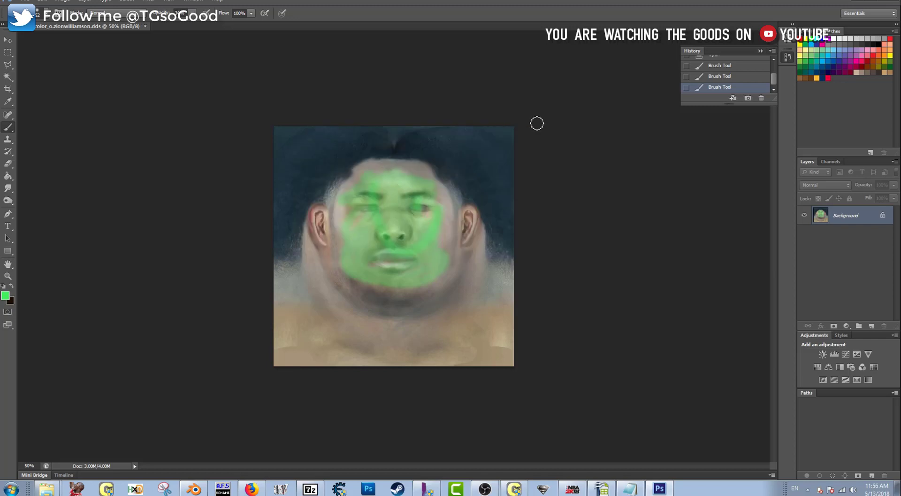
drag(774, 78, 772, 66)
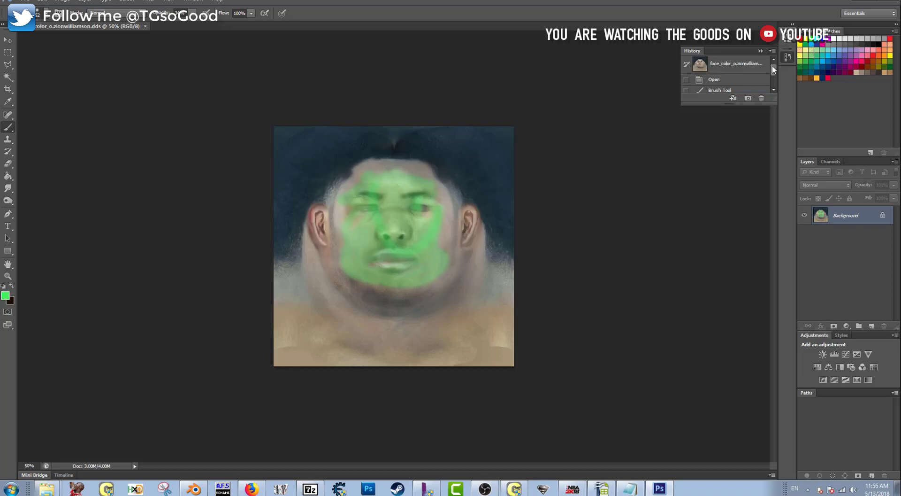
Preview the saved green-faced DDS and copy it into the face9002.iff archive
click(881, 3)
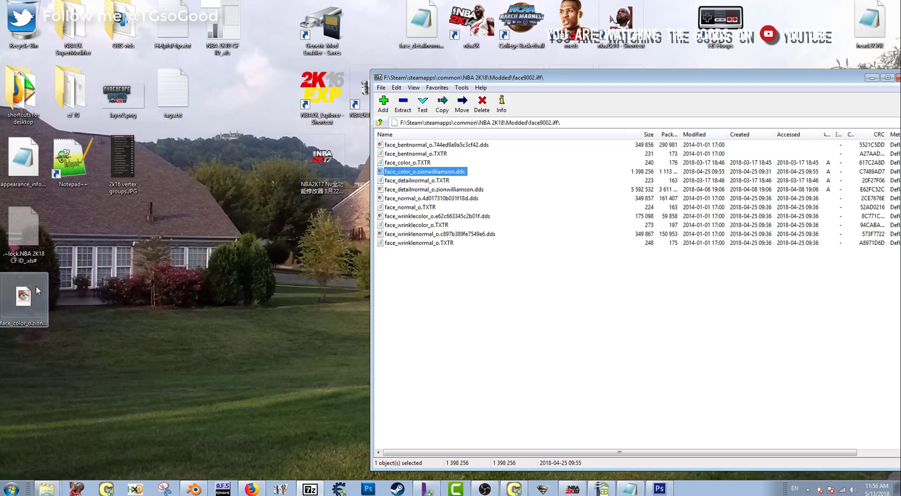
drag(19, 309, 182, 181)
double_click(172, 162)
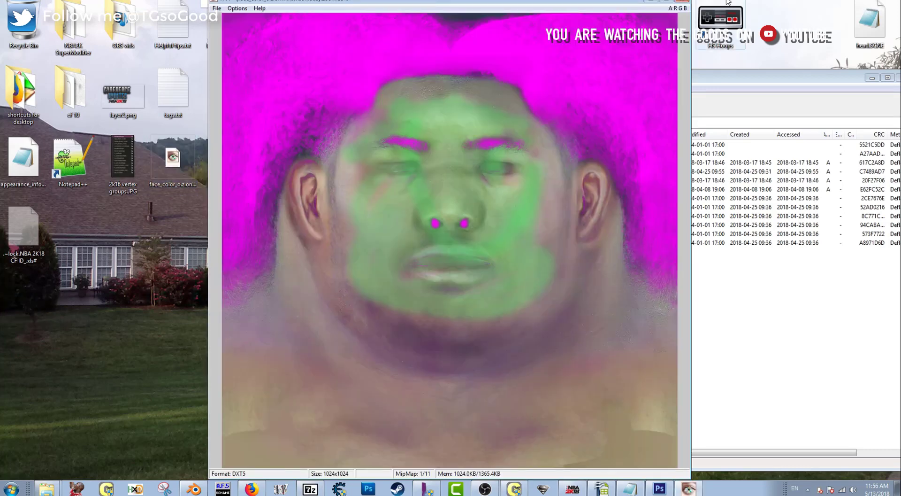
click(681, 2)
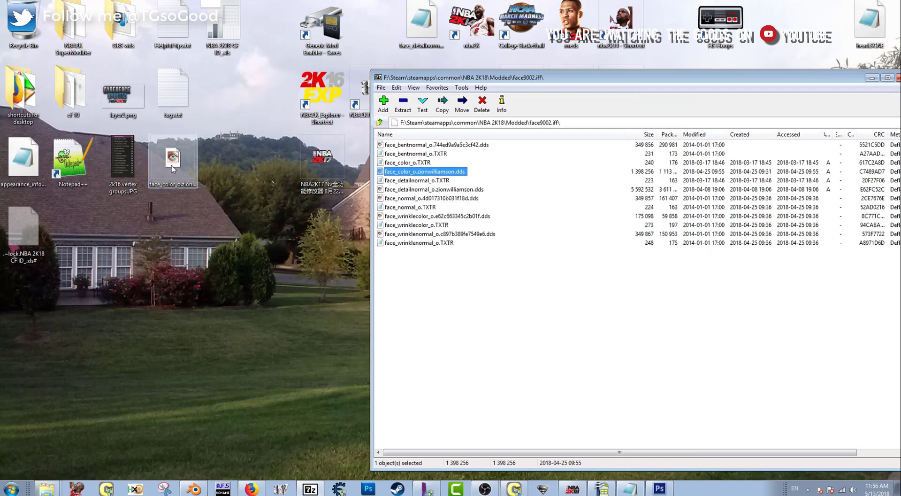
click(176, 169)
drag(332, 296, 507, 336)
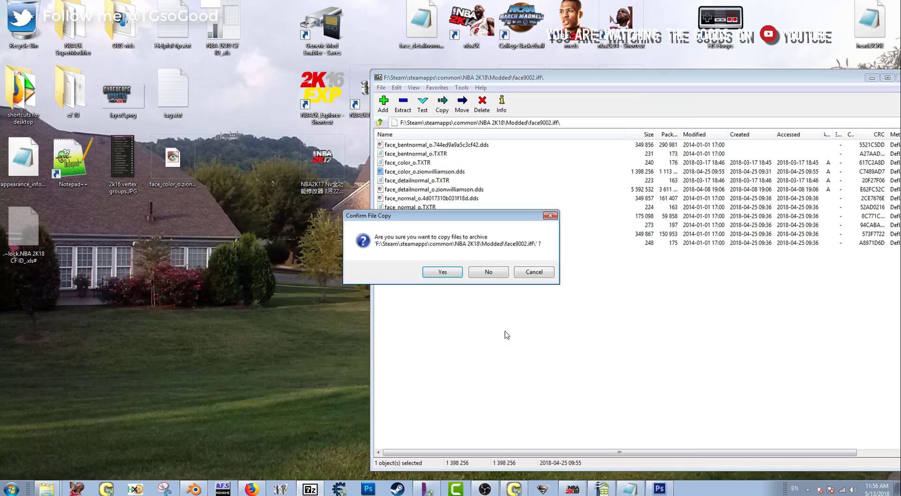
click(443, 272)
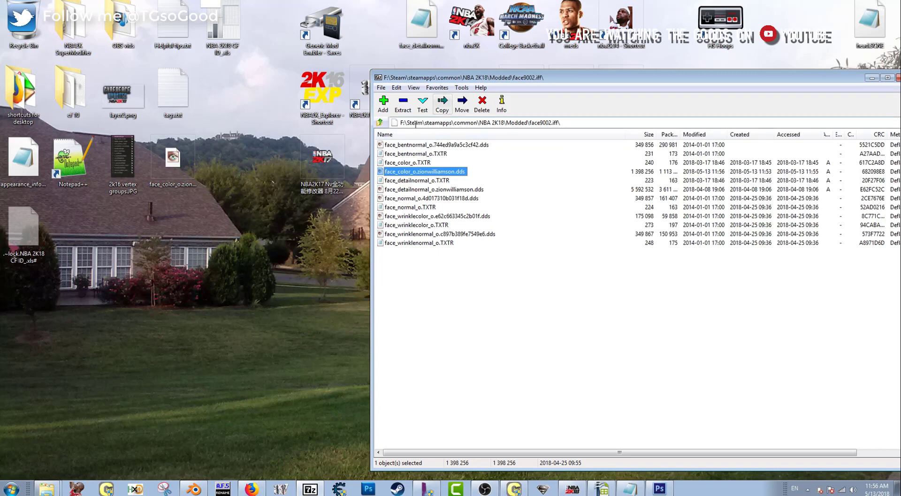
Reopen face9002.iff to preview the updated face colour texture, then return to NBA 2K18
click(379, 123)
double_click(402, 220)
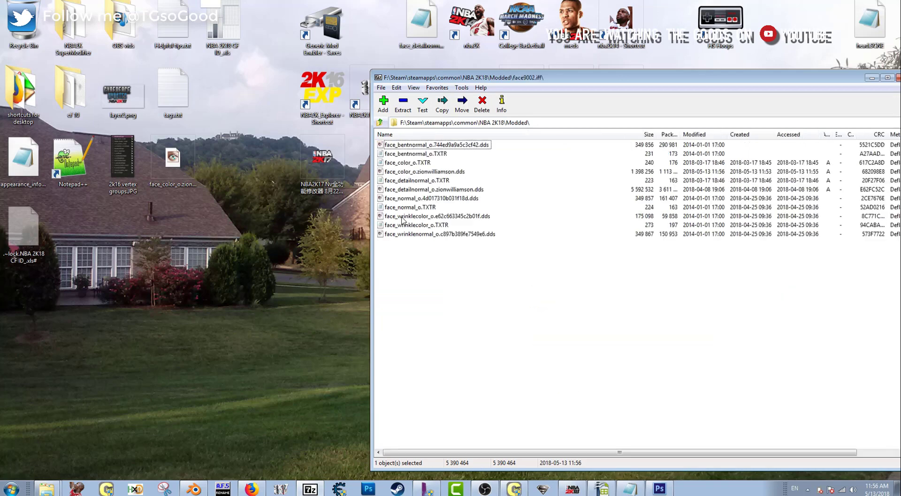
click(425, 172)
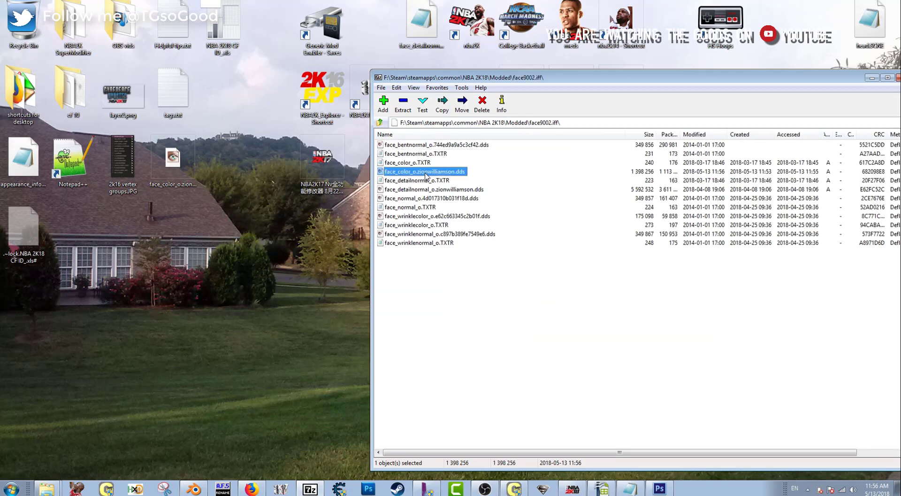
double_click(426, 176)
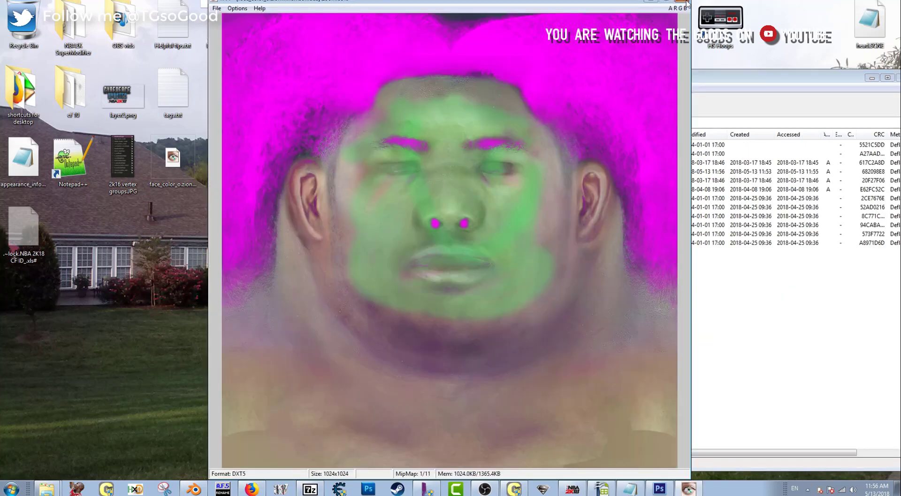
click(685, 2)
click(379, 123)
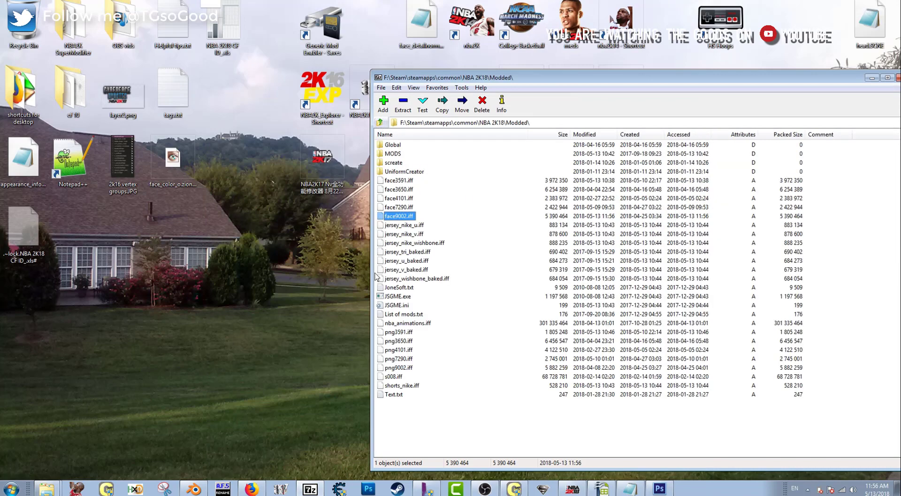
click(568, 490)
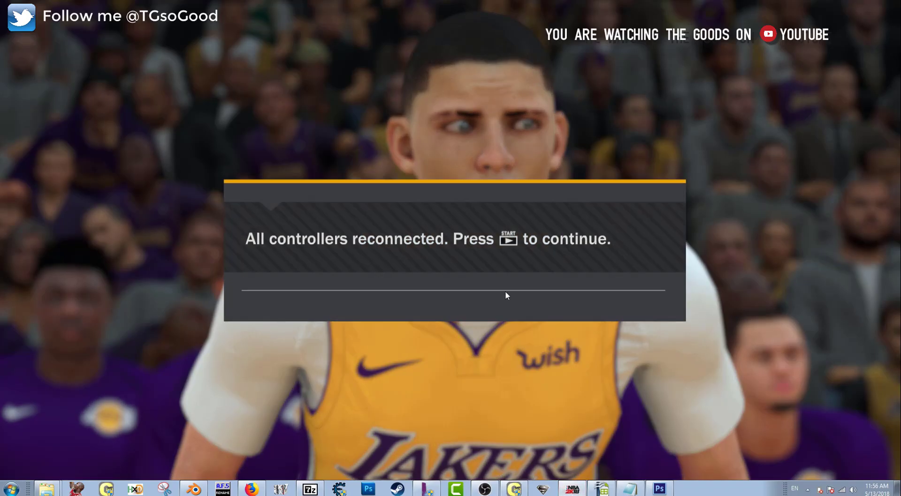
Dismiss the controller reconnect message and quit the current game
click(505, 292)
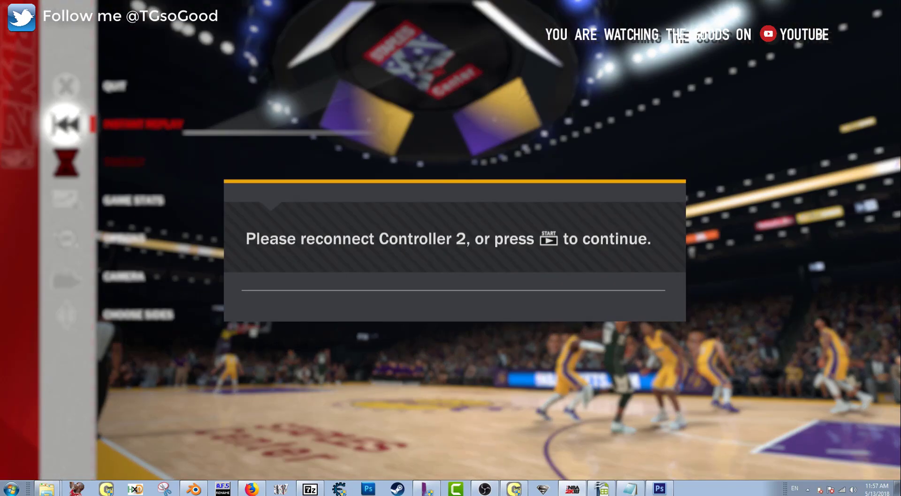
key(Return)
key(Up)
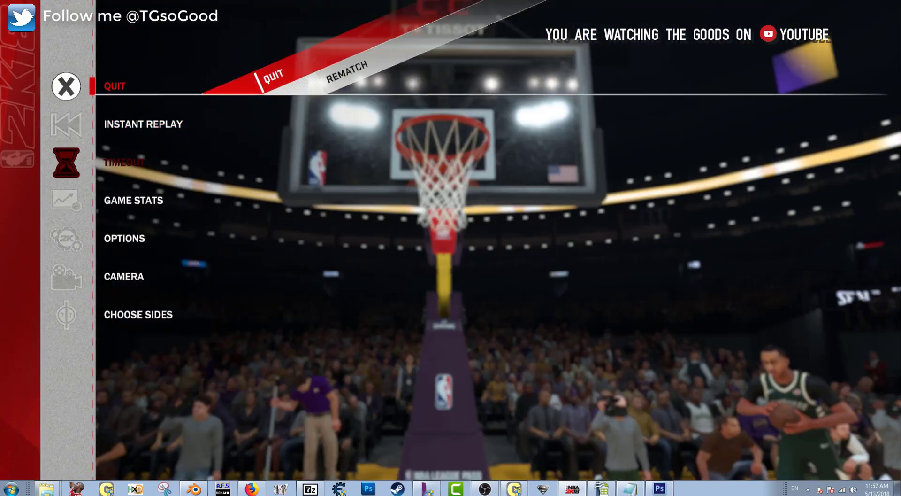
key(Return)
key(Down)
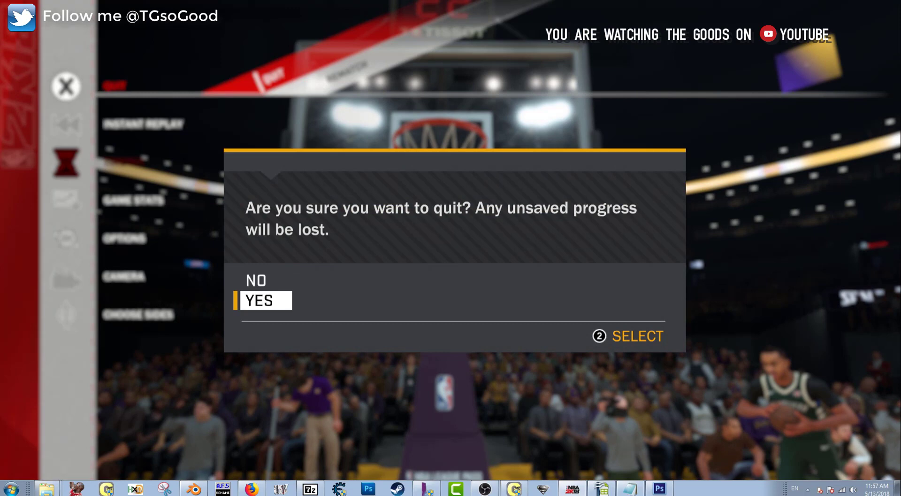
key(Return)
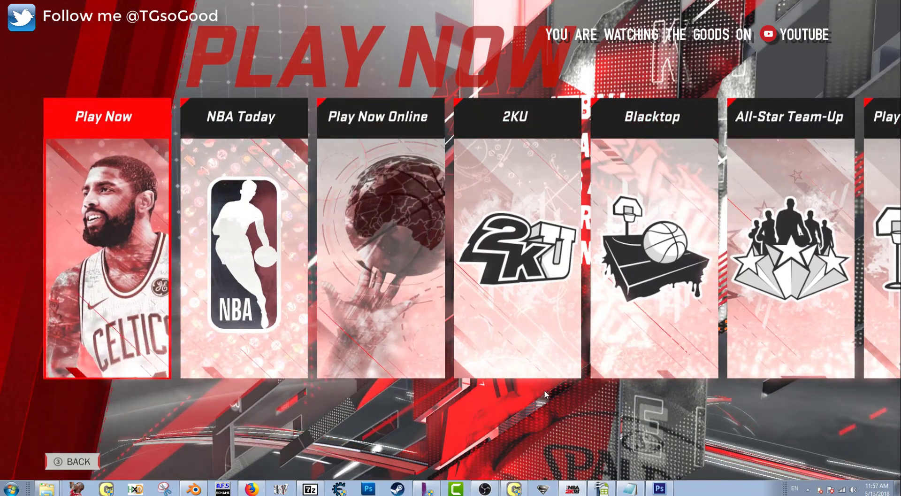
Go to MyLEAGUE from the main menu and load the Griffins save file
key(Return)
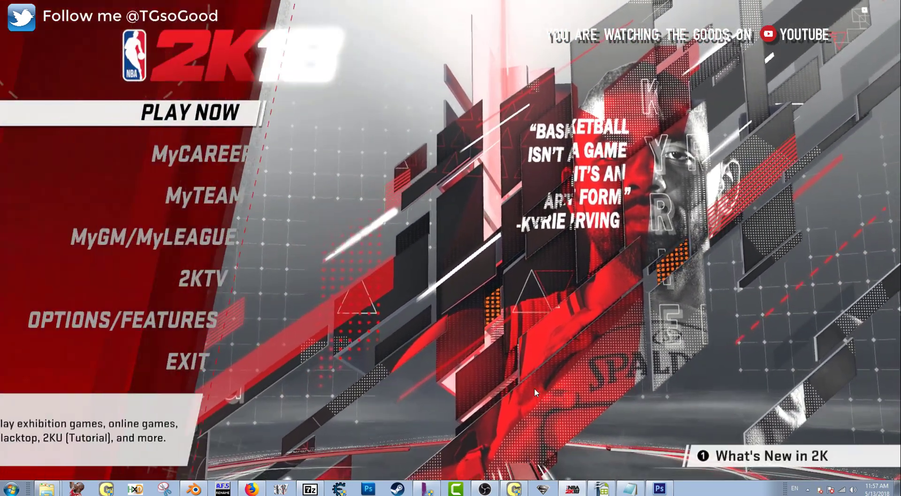
key(Down)
key(Down)
key(Up)
key(4)
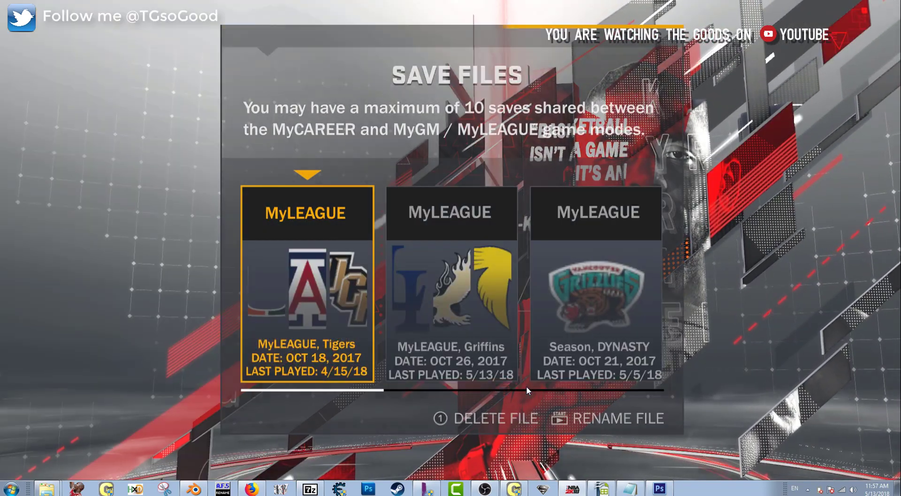
key(Escape)
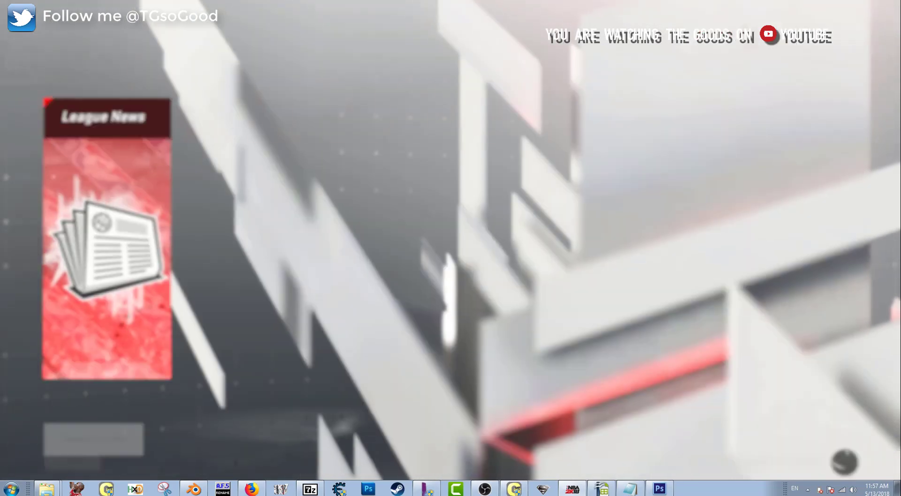
key(Right)
Edit the top player in the Roster Viewer to see the green face, then leave the game
key(Return)
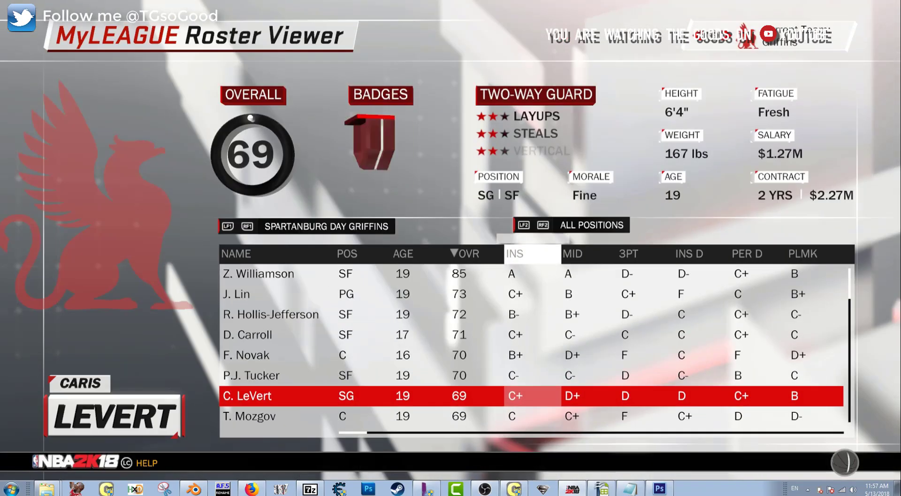
key(Up)
key(Up)
key(Up)
key(Up)
key(Up)
key(Up)
key(Return)
key(Down)
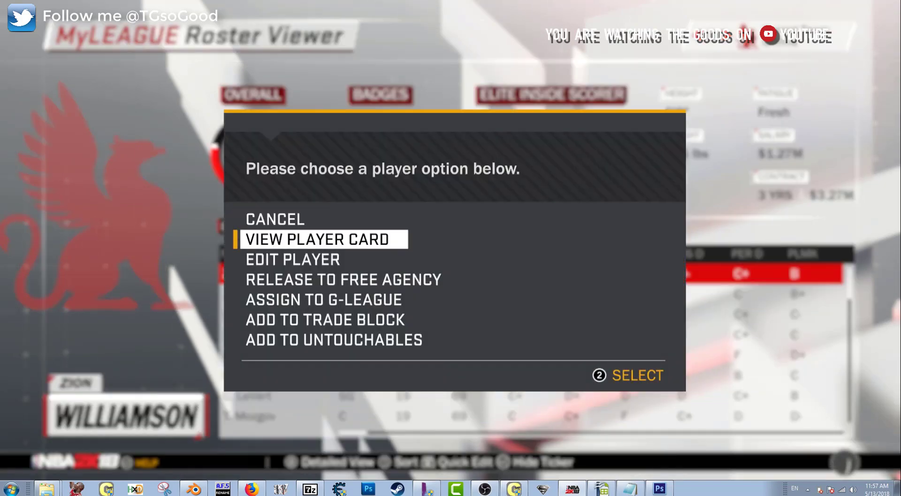
key(Return)
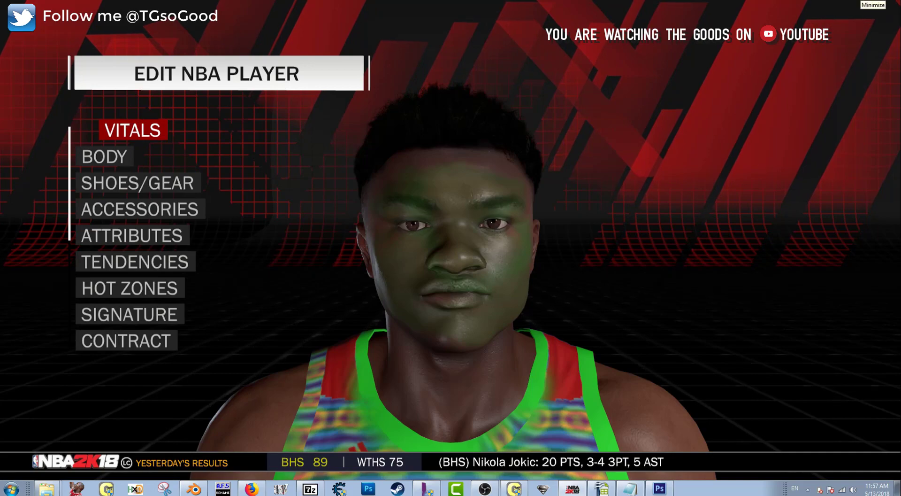
key(alt+Tab)
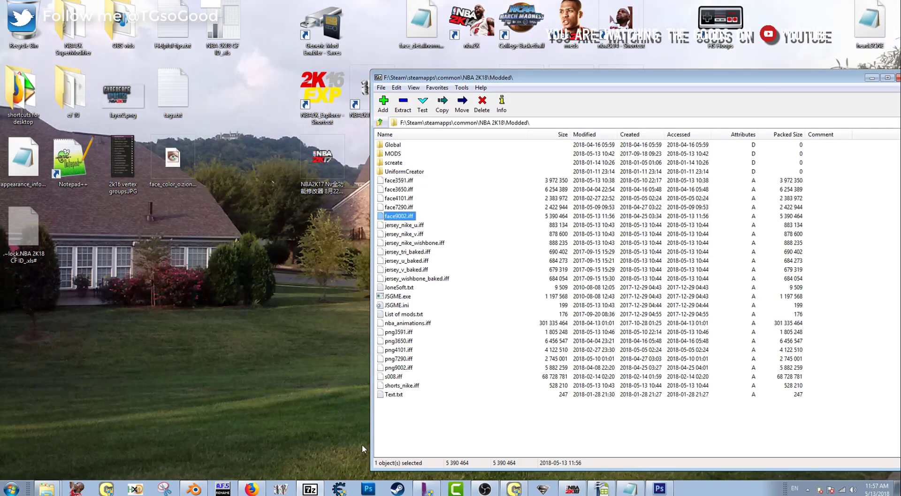
Browse 2K resources > 2K18 > CFS and its faces folder in Explorer
click(663, 490)
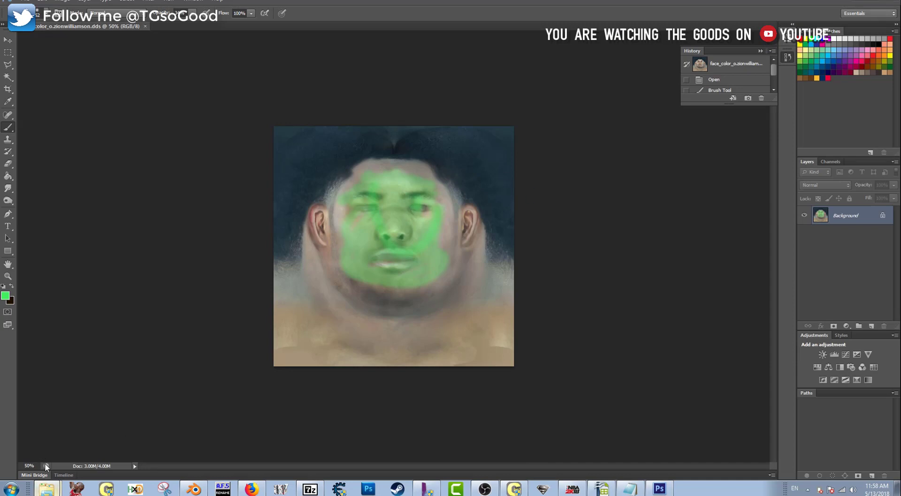
click(46, 489)
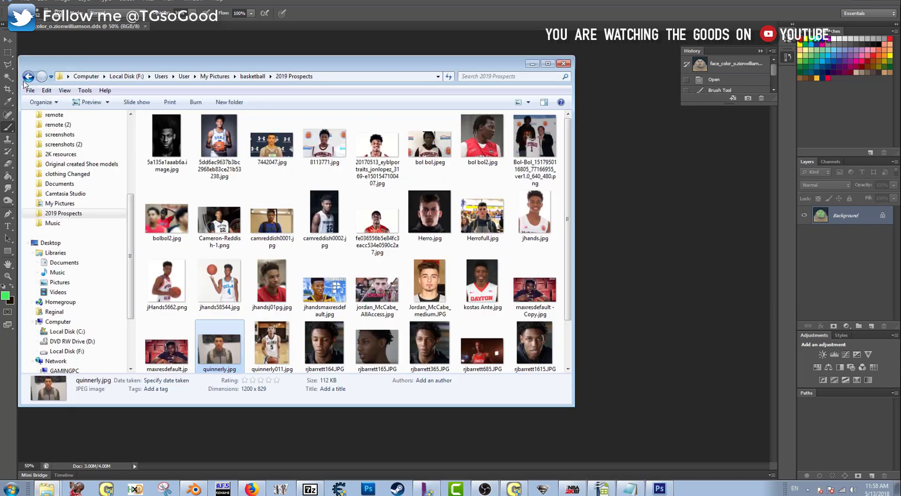
click(92, 155)
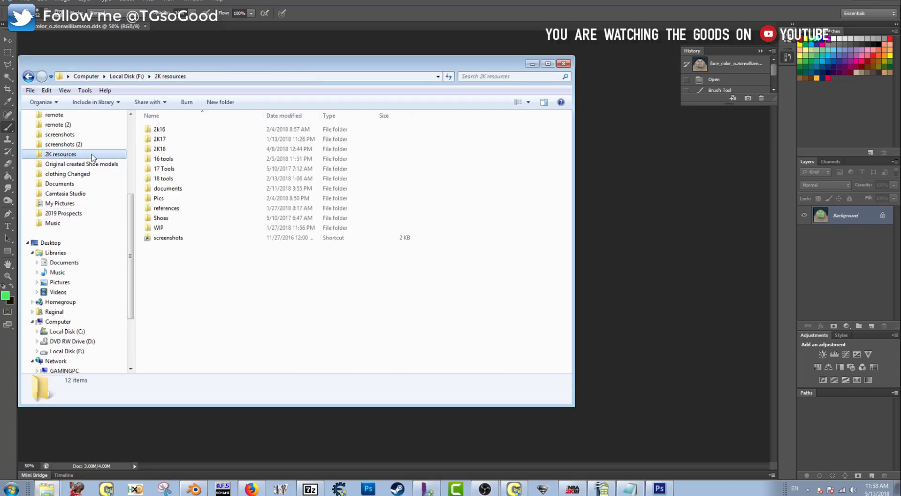
double_click(158, 149)
double_click(161, 149)
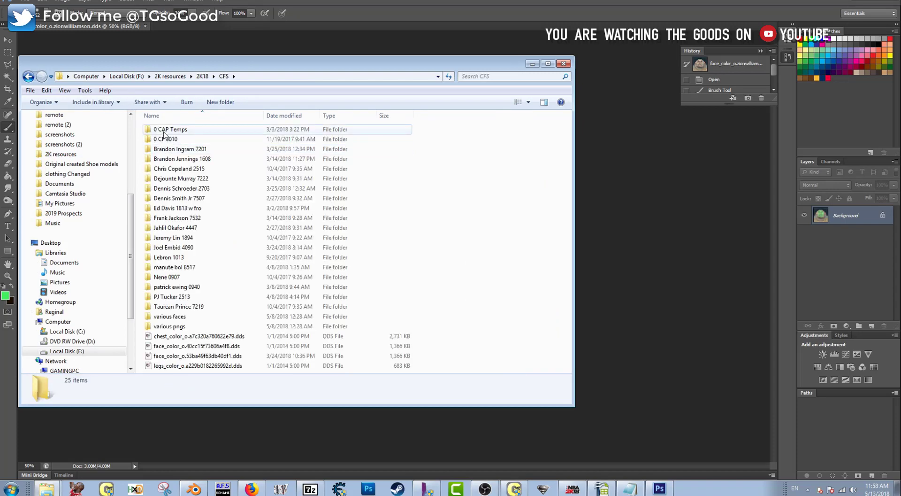
double_click(187, 319)
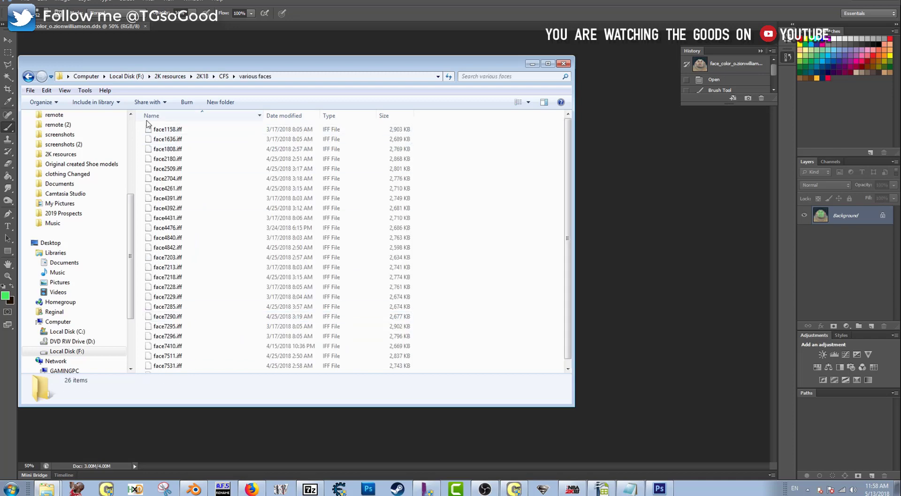
click(29, 77)
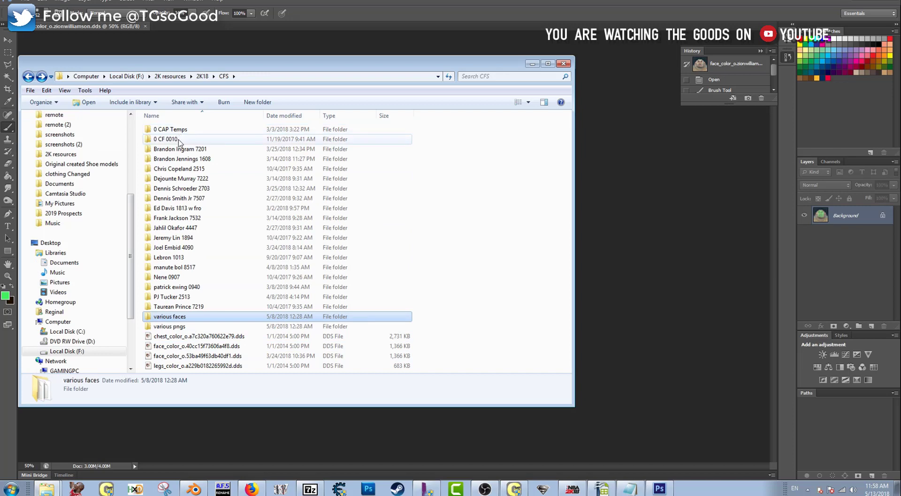
Open the 2K18 Face Colors folder and place another player's face texture onto the canvas
click(203, 76)
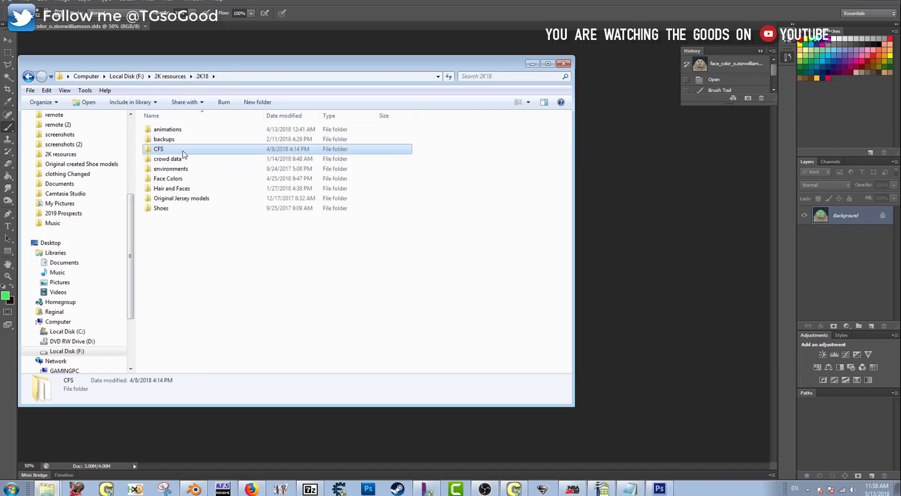
double_click(178, 178)
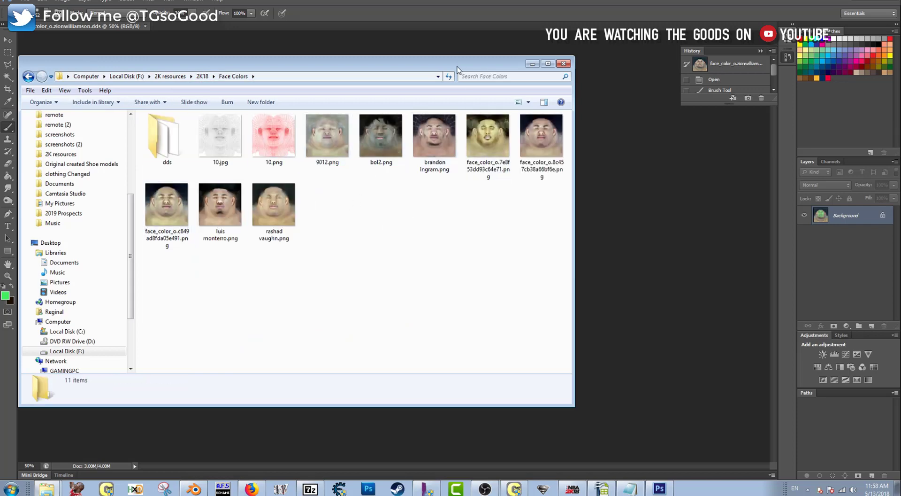
drag(457, 70, 659, 277)
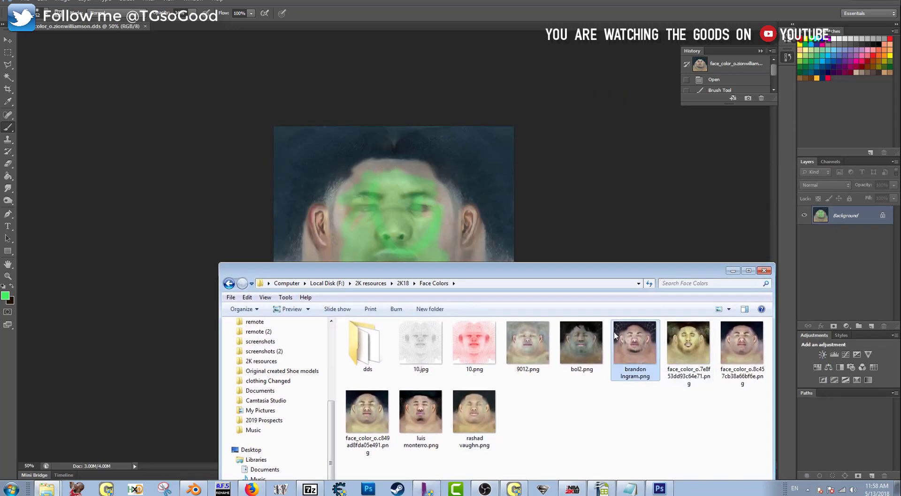
click(370, 187)
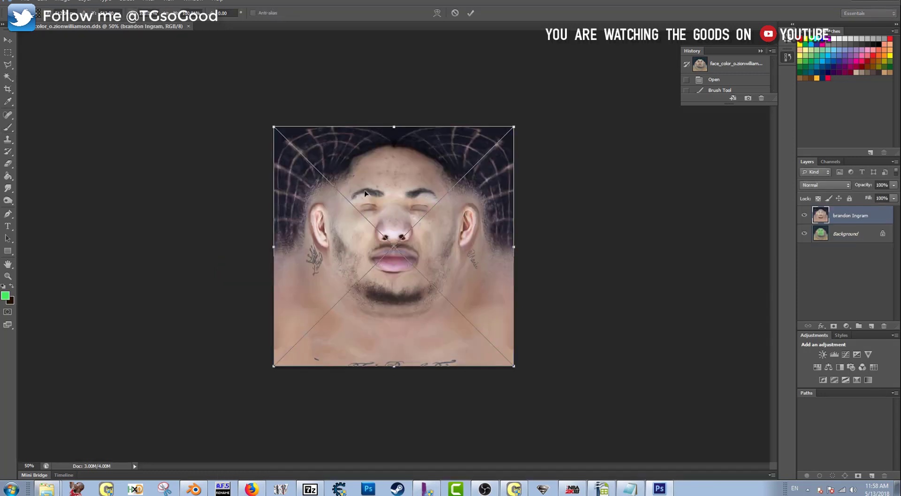
Commit the placed face, rasterize it and set up a 104 px Eraser
click(470, 12)
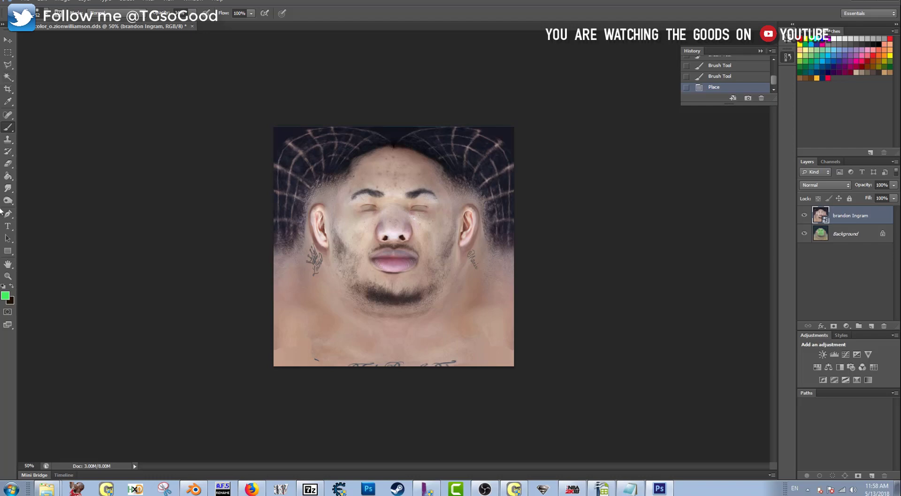
click(9, 164)
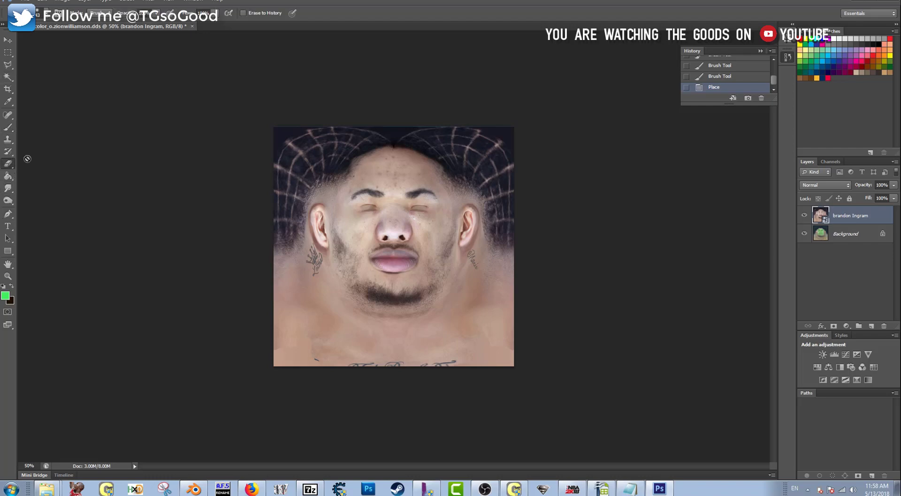
click(314, 61)
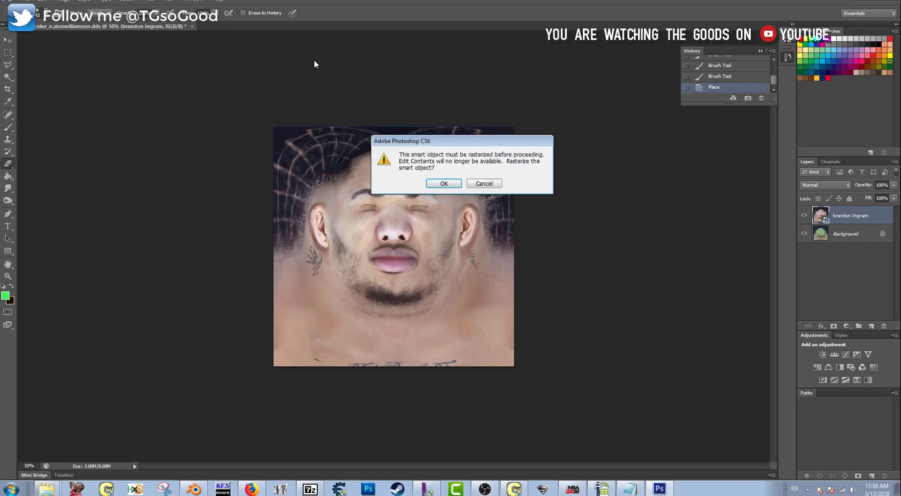
click(435, 184)
click(44, 14)
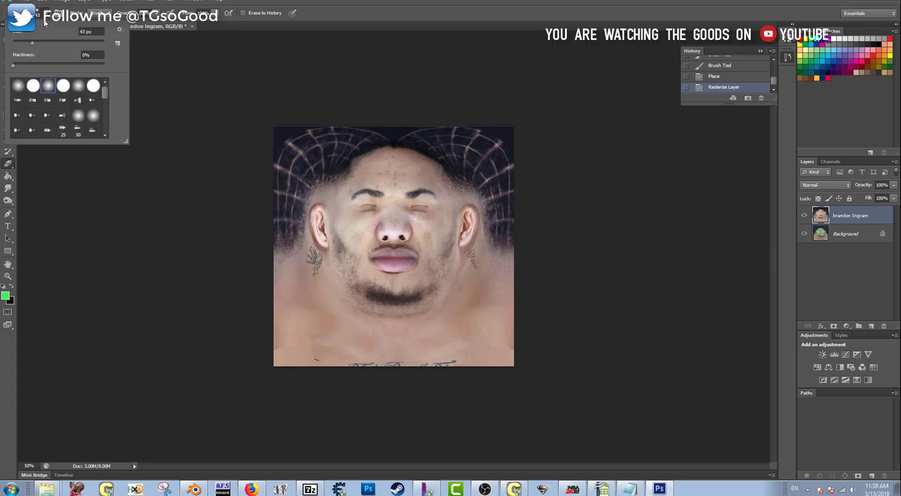
drag(52, 42, 59, 43)
Erase the hairline, chest tattoo strip, neck, left ear edge and nose to reveal the texture beneath
mouse_move(360, 151)
mouse_down()
mouse_move(331, 186)
mouse_move(379, 149)
mouse_move(362, 146)
mouse_move(353, 158)
mouse_move(433, 148)
mouse_move(462, 195)
mouse_move(448, 171)
mouse_move(465, 231)
mouse_move(485, 164)
mouse_move(509, 193)
mouse_move(492, 238)
mouse_move(507, 117)
mouse_move(493, 159)
mouse_move(465, 184)
mouse_move(452, 103)
mouse_move(474, 121)
mouse_move(393, 117)
mouse_move(269, 138)
mouse_move(270, 157)
mouse_move(294, 178)
mouse_move(302, 168)
mouse_move(306, 188)
mouse_move(322, 160)
mouse_move(289, 240)
mouse_move(276, 248)
mouse_move(292, 219)
mouse_move(279, 141)
mouse_move(271, 189)
mouse_up()
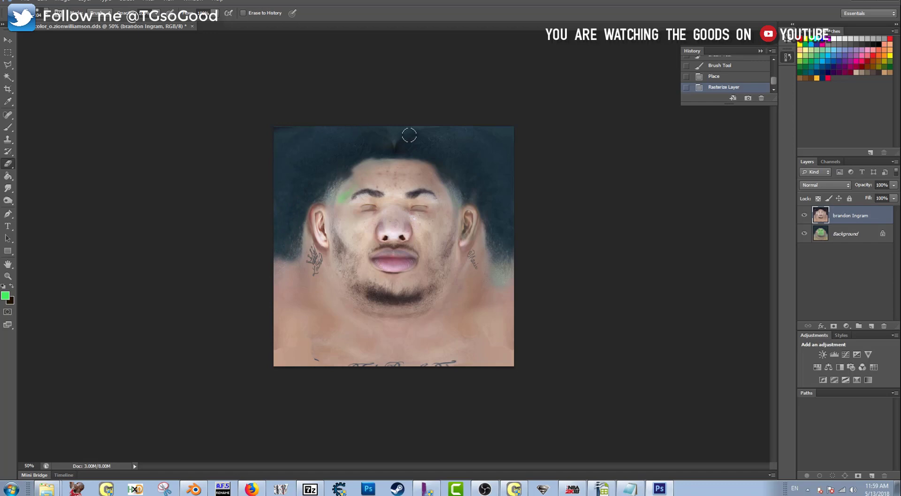
drag(393, 136, 394, 141)
mouse_move(392, 343)
mouse_down()
mouse_move(332, 345)
mouse_move(349, 351)
mouse_move(485, 331)
mouse_move(266, 323)
mouse_up()
mouse_move(274, 268)
mouse_down()
mouse_move(290, 273)
mouse_move(295, 297)
mouse_up()
mouse_move(358, 321)
mouse_down()
mouse_move(503, 308)
mouse_move(495, 285)
mouse_move(516, 275)
mouse_move(499, 289)
mouse_move(509, 290)
mouse_move(485, 341)
mouse_up()
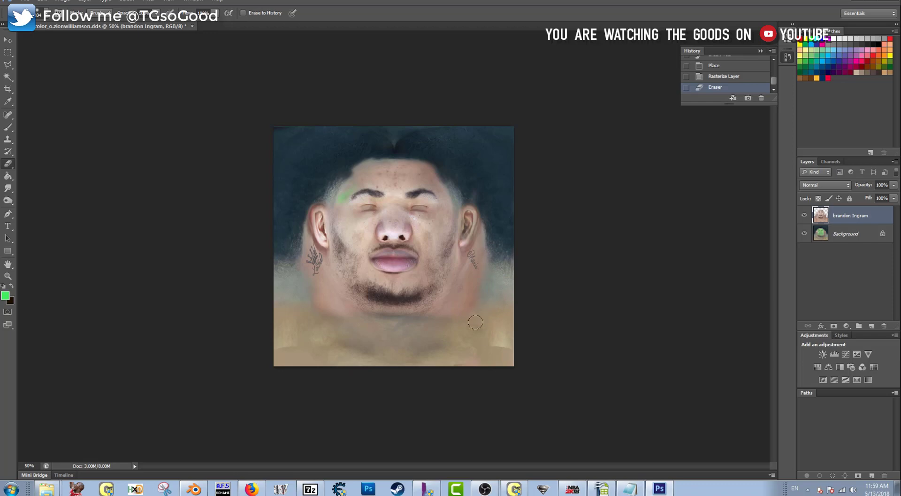
mouse_move(470, 310)
mouse_down()
mouse_move(451, 328)
mouse_move(432, 334)
mouse_move(480, 234)
mouse_up()
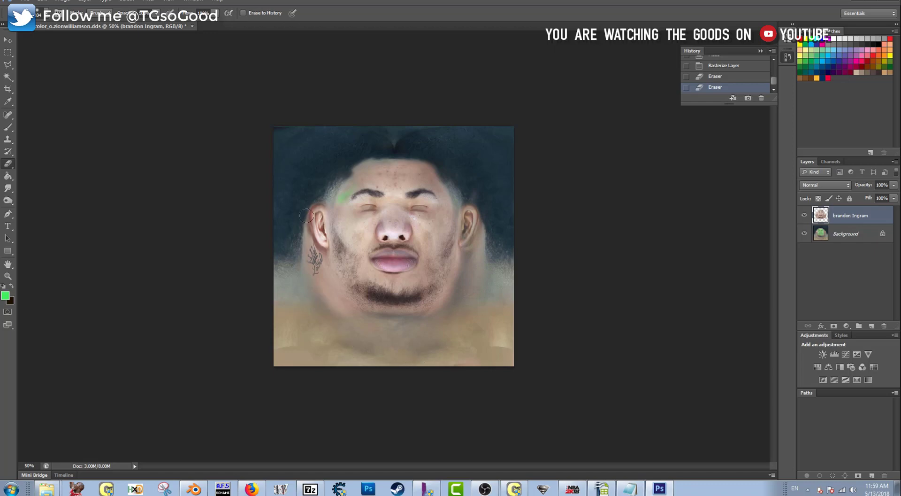
drag(309, 202, 311, 224)
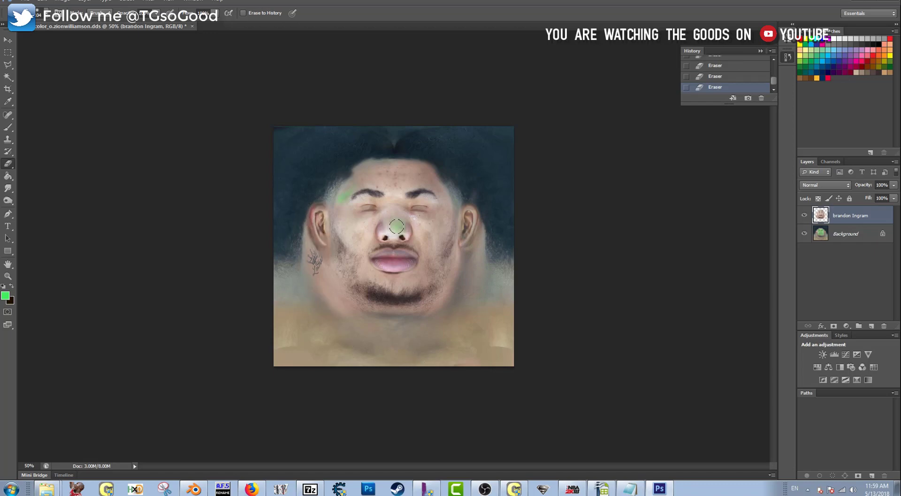
drag(396, 227, 385, 221)
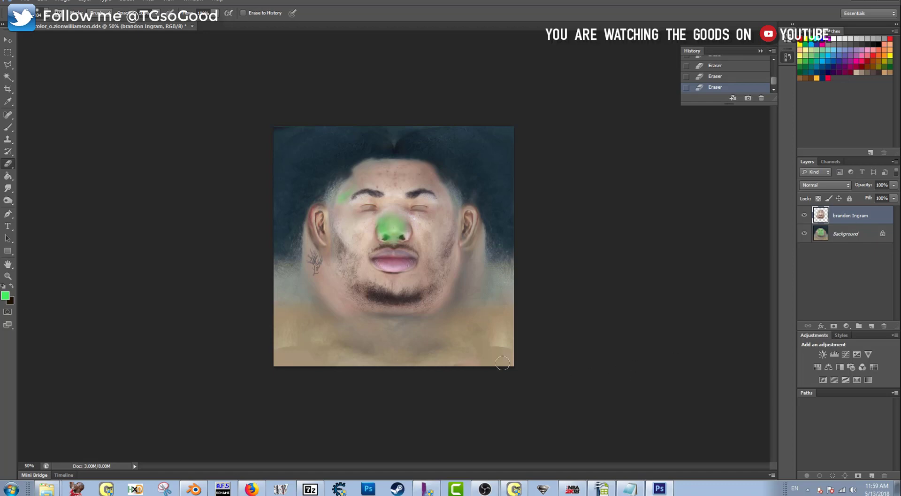
click(27, 2)
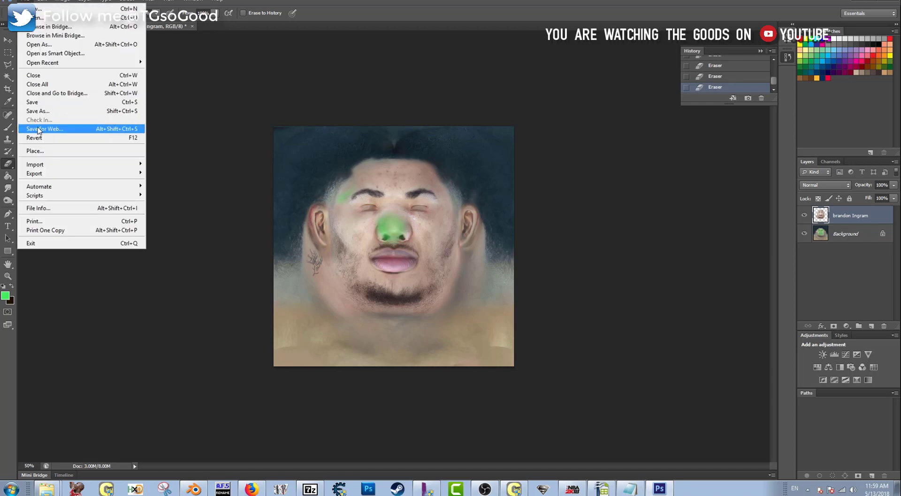
Save the texture in D3D/DDS format, replacing the existing file
click(32, 103)
click(457, 238)
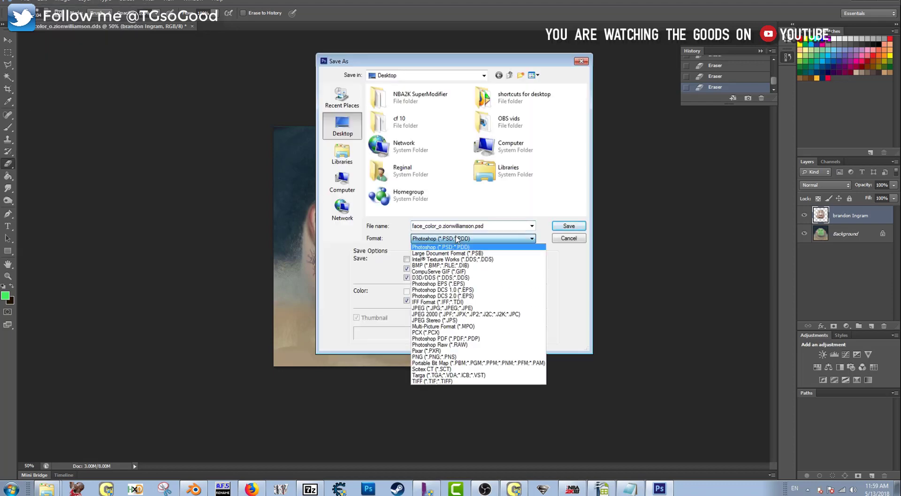
click(434, 278)
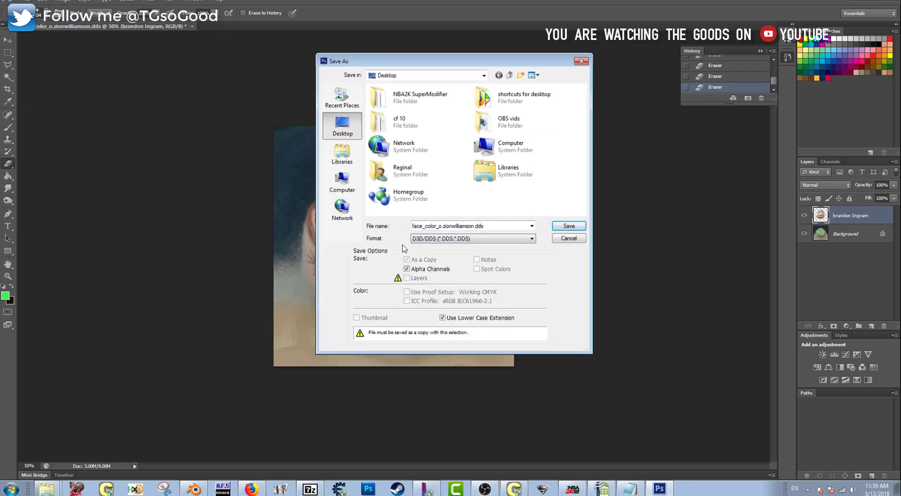
click(570, 226)
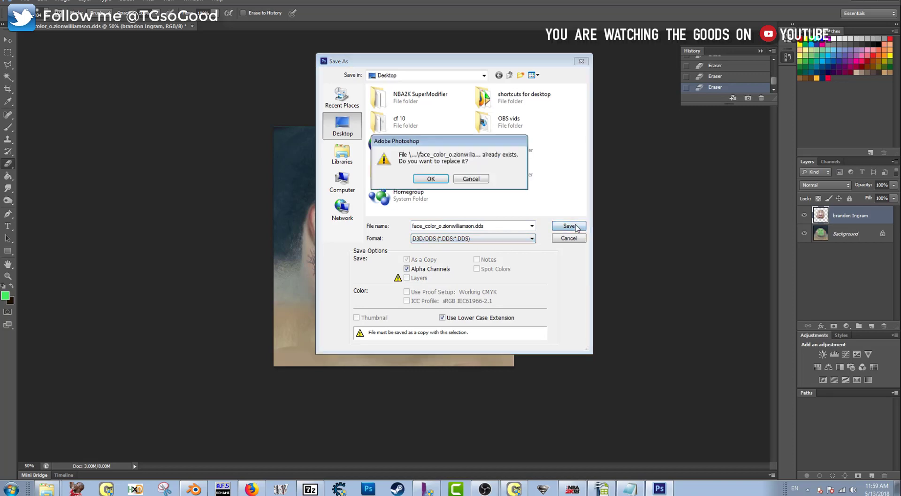
click(430, 179)
Export with DXT5 compression and 11 MIP maps, then bring back the 7-Zip window
click(468, 118)
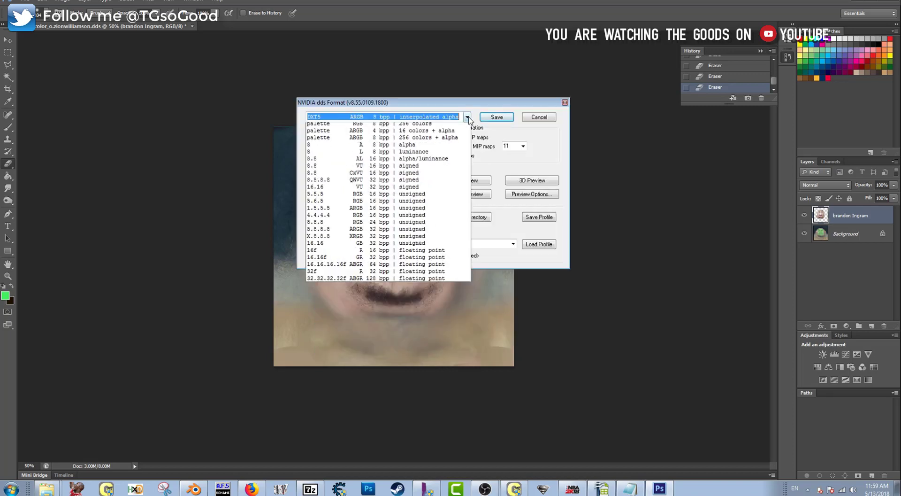
click(450, 144)
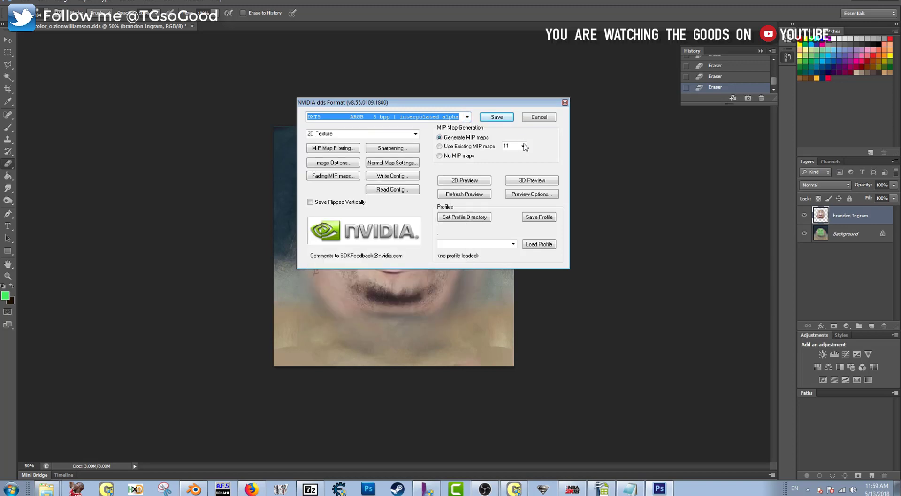
click(524, 147)
click(525, 227)
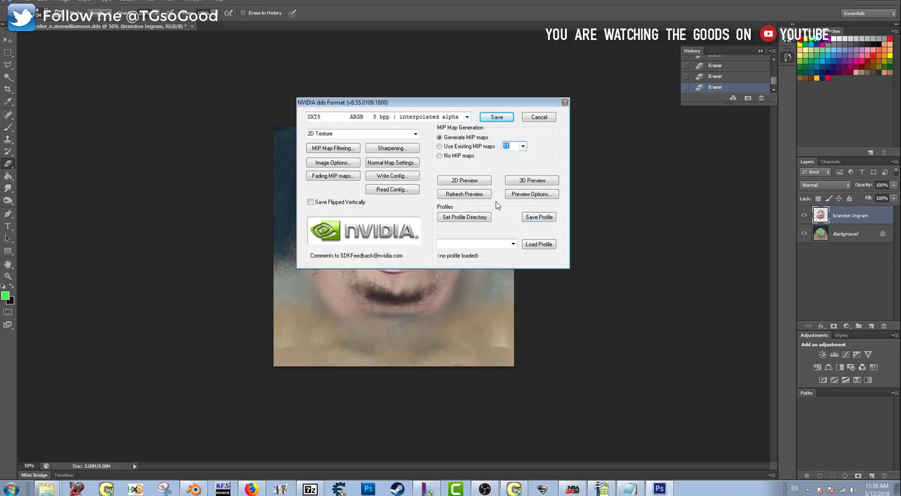
click(503, 120)
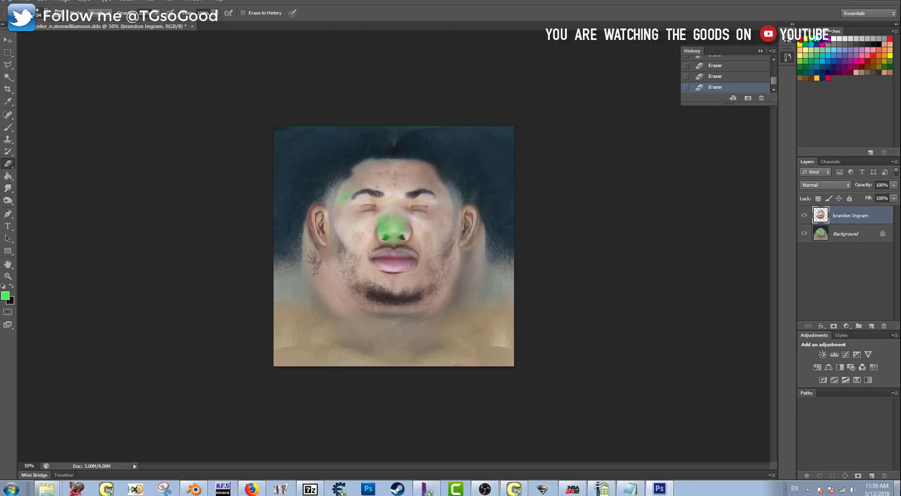
key(super+d)
click(314, 489)
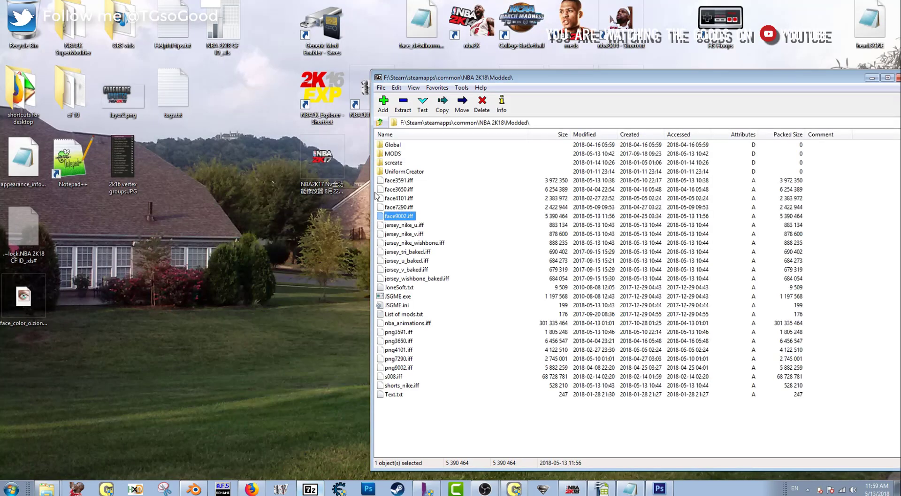
Replace face_color_o.zionwilliamson.dds inside face9002.iff with the edited texture from the desktop
double_click(400, 217)
drag(21, 303, 544, 190)
click(443, 272)
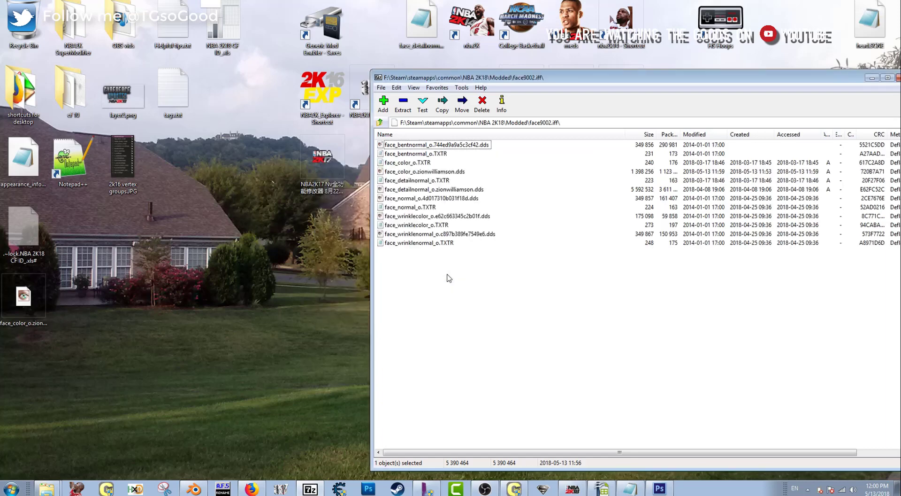
click(380, 123)
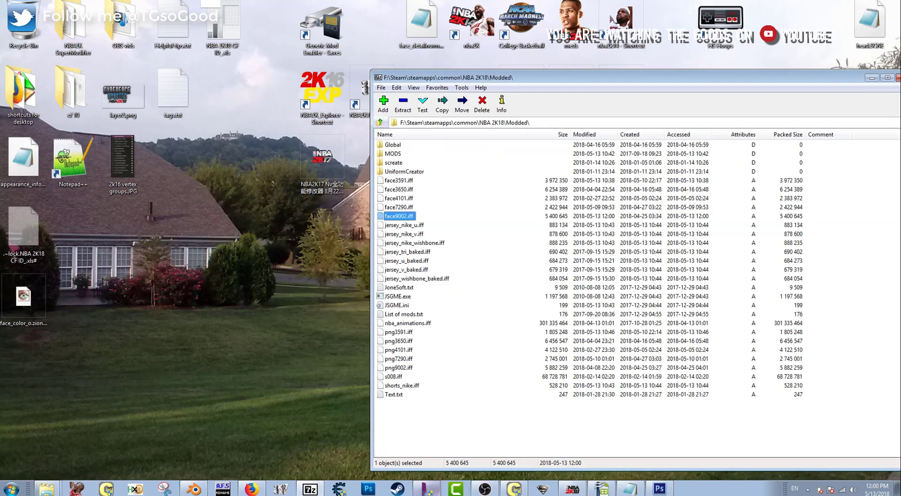
click(572, 489)
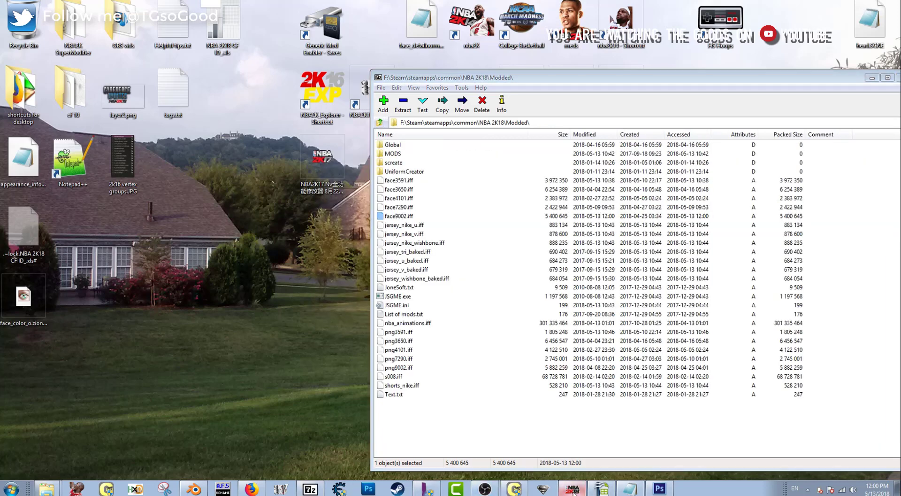
Leave the player editor, choosing Abort Changes
key(Escape)
key(Down)
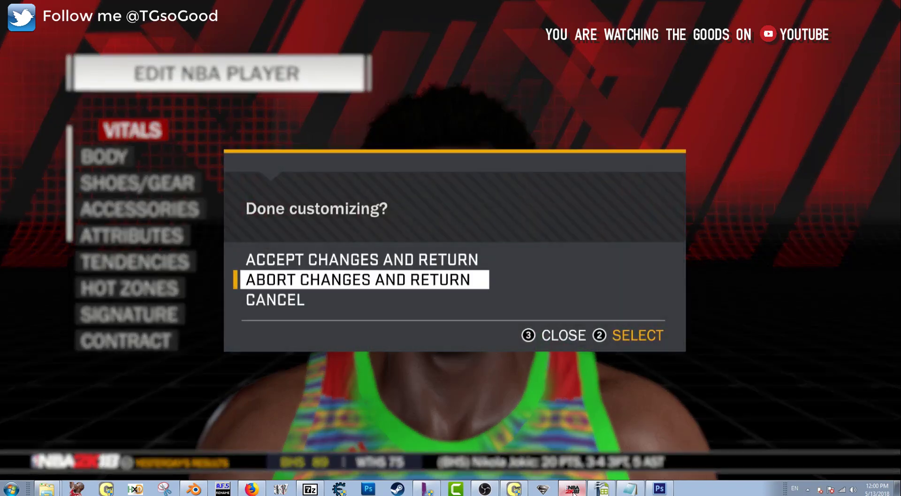
key(Return)
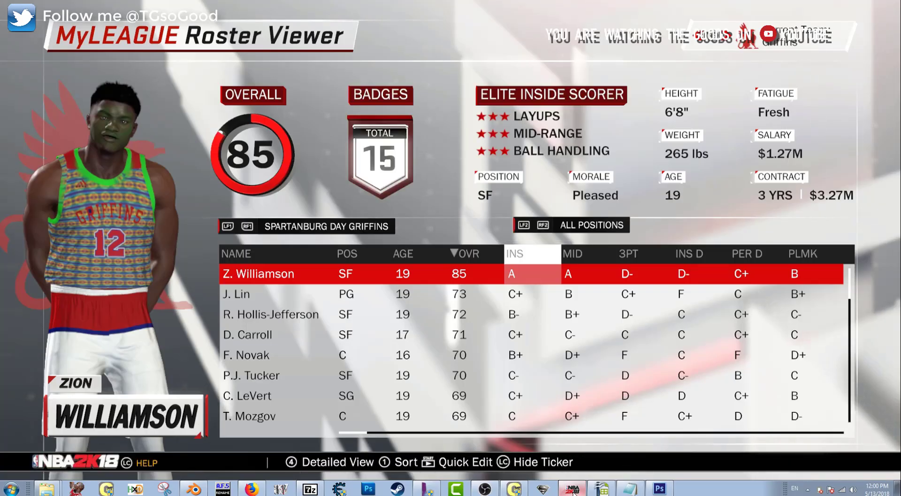
Return to the top roster player and reopen Edit Player to load the new face
key(Down)
key(Down)
key(Down)
key(Down)
key(Down)
key(Down)
key(Up)
key(Down)
key(Down)
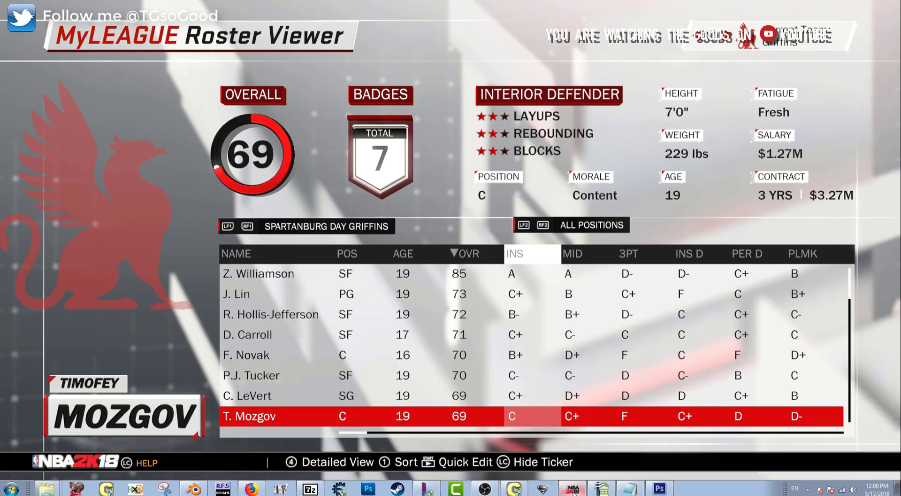
key(Up)
key(Up)
key(Up)
key(Up)
key(Up)
key(Up)
key(Up)
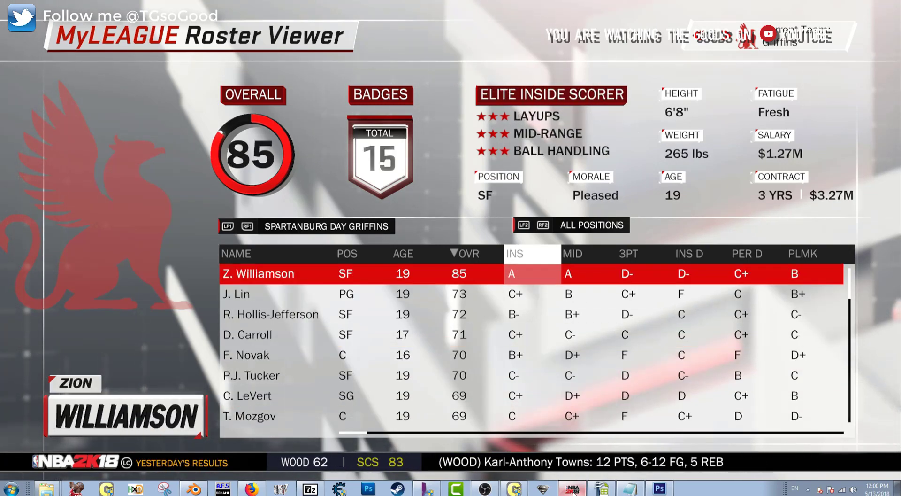
key(Return)
key(Down)
key(Down)
key(Return)
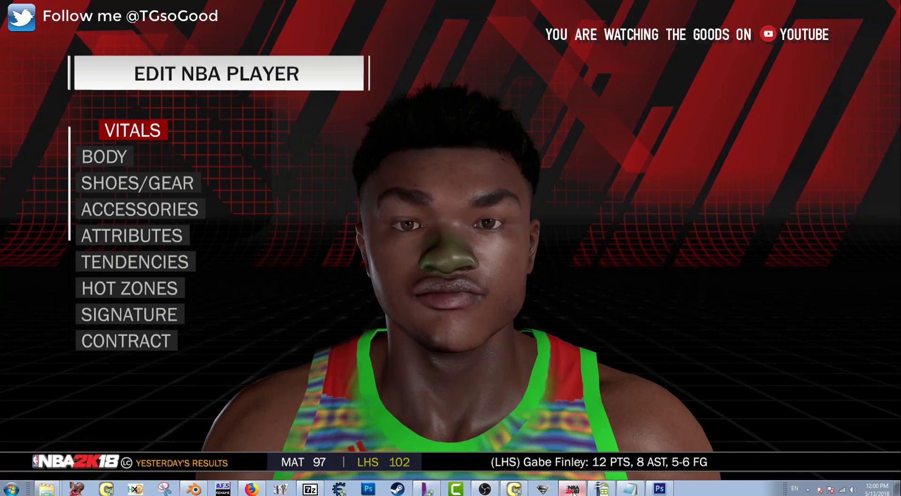
Abort the editor changes, move through the roster, and go back to Photoshop
key(Escape)
key(Down)
key(Return)
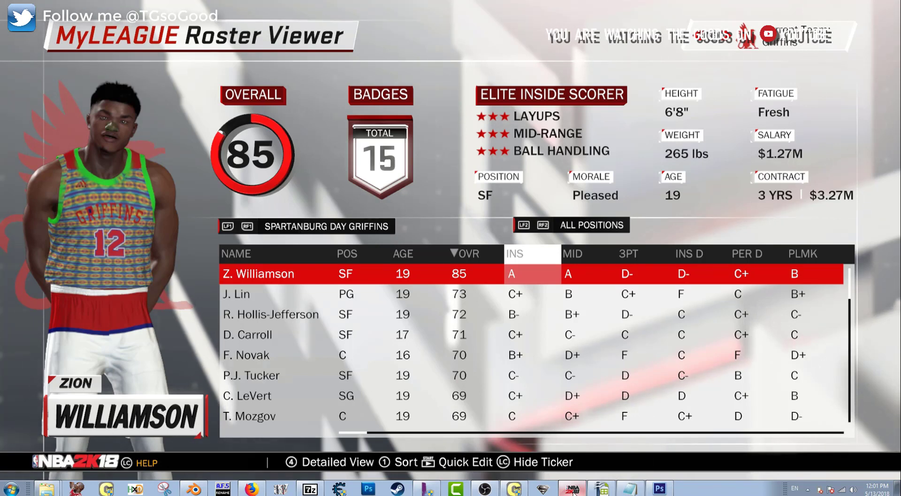
key(Down)
key(Up)
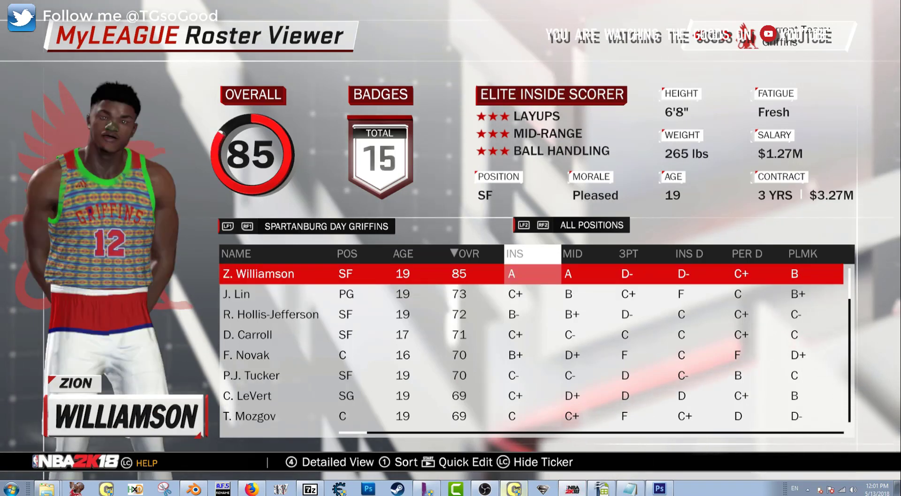
key(Up)
key(Right)
key(Right)
key(Right)
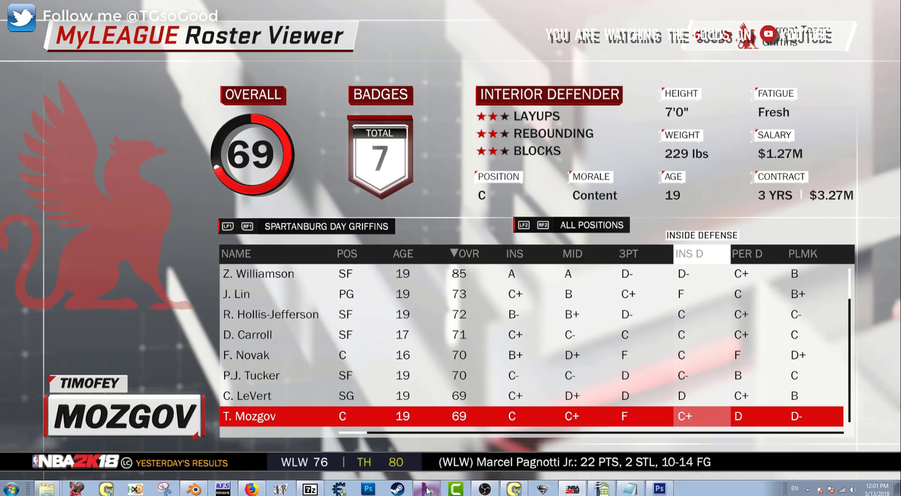
click(658, 488)
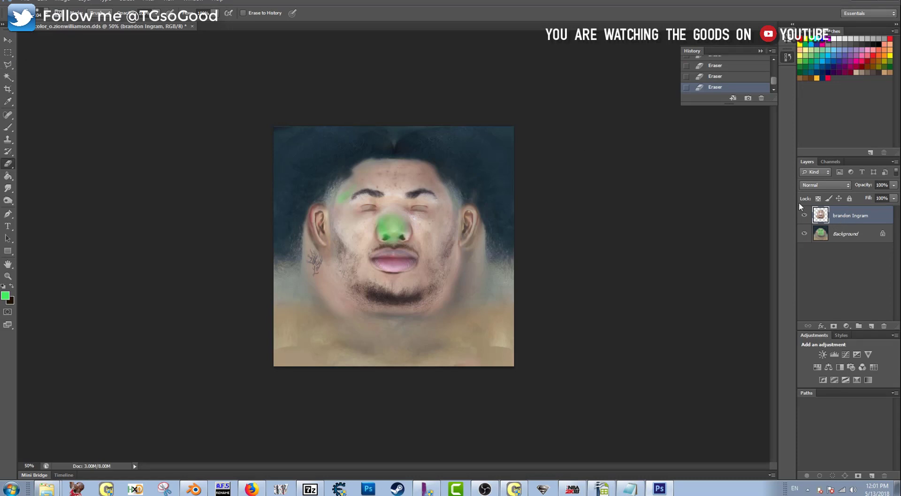
right_click(839, 220)
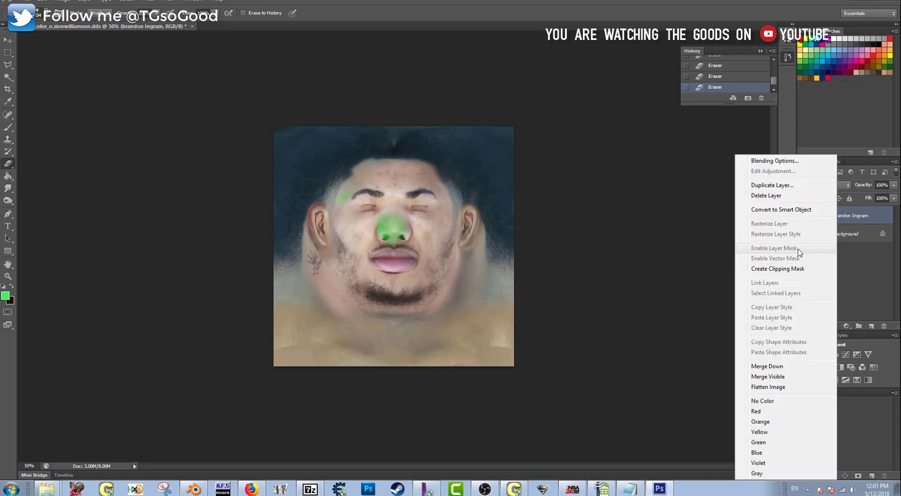
click(777, 367)
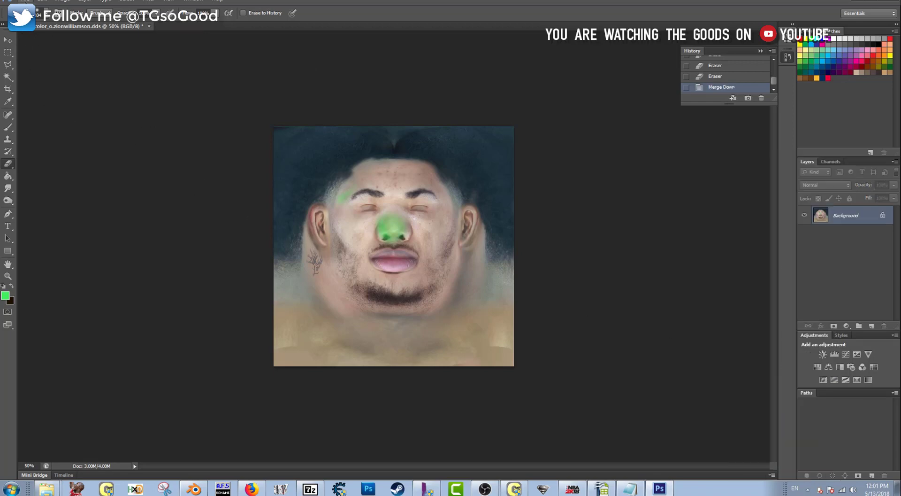
click(24, 2)
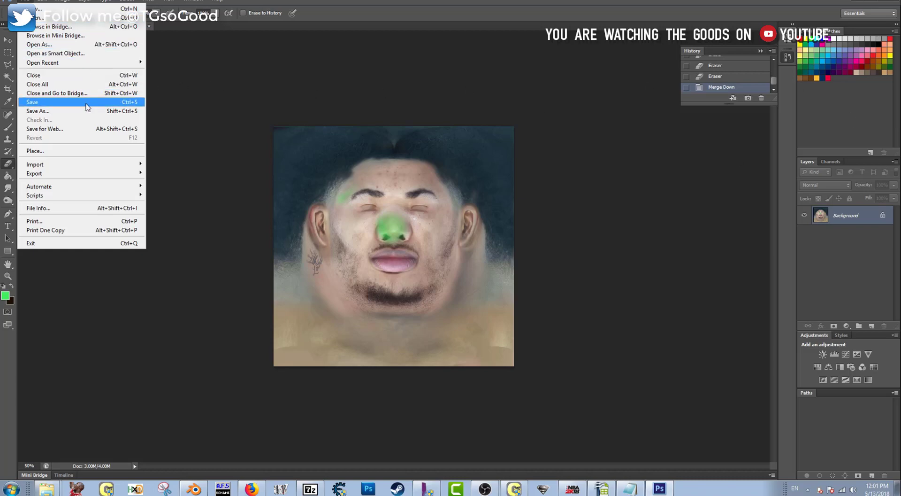
click(62, 1)
mouse_move(85, 2)
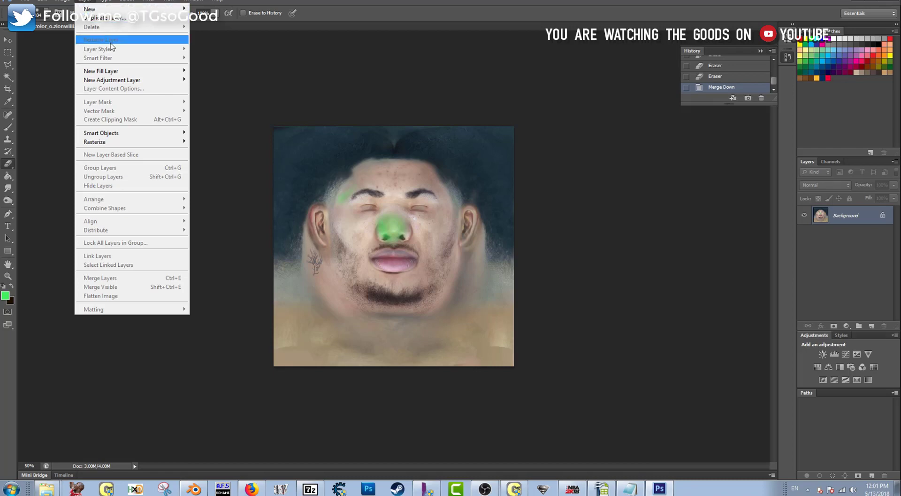
click(824, 293)
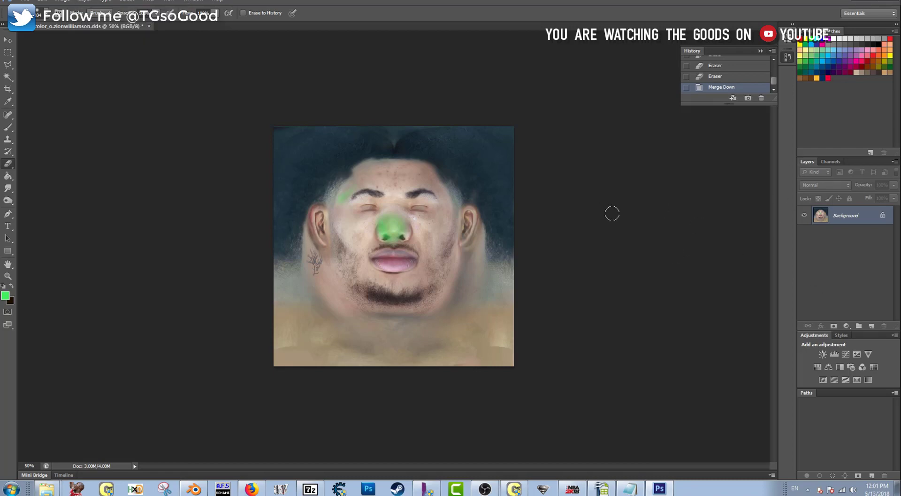
key(ctrl+z)
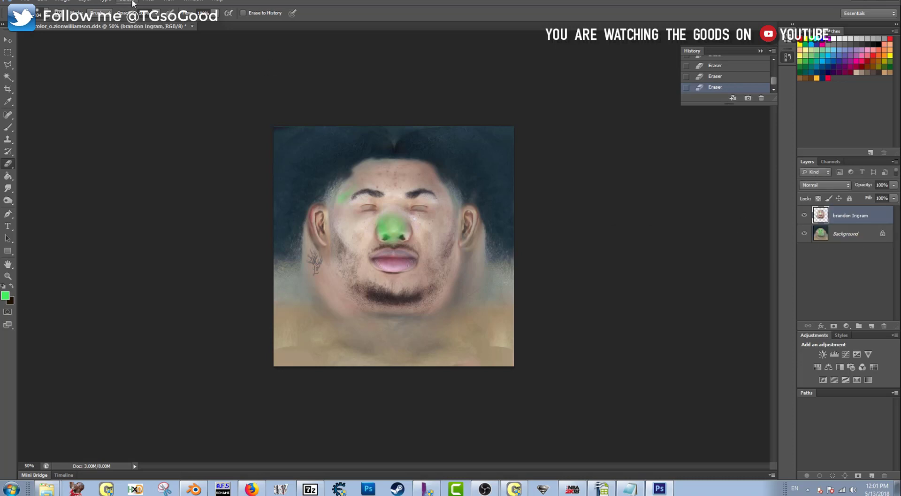
Apply Curves to the brandon Ingram face layer with a point raised to about 126/169
click(84, 3)
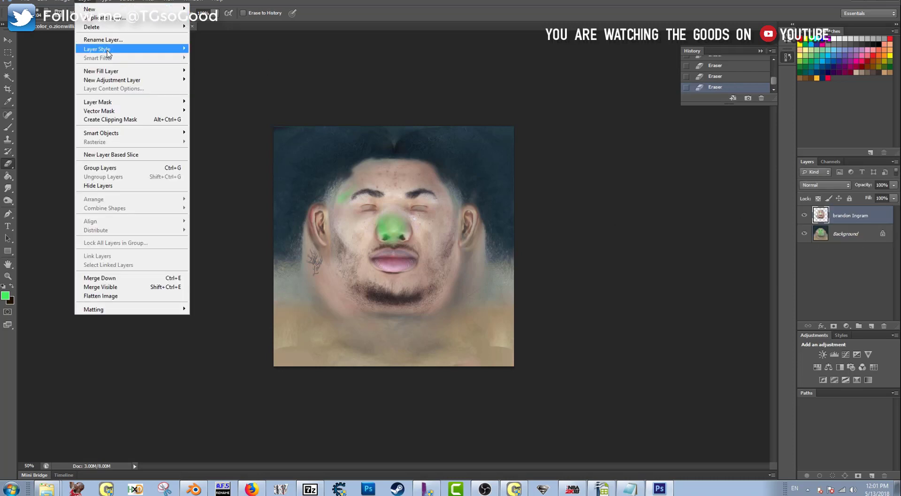
mouse_move(107, 53)
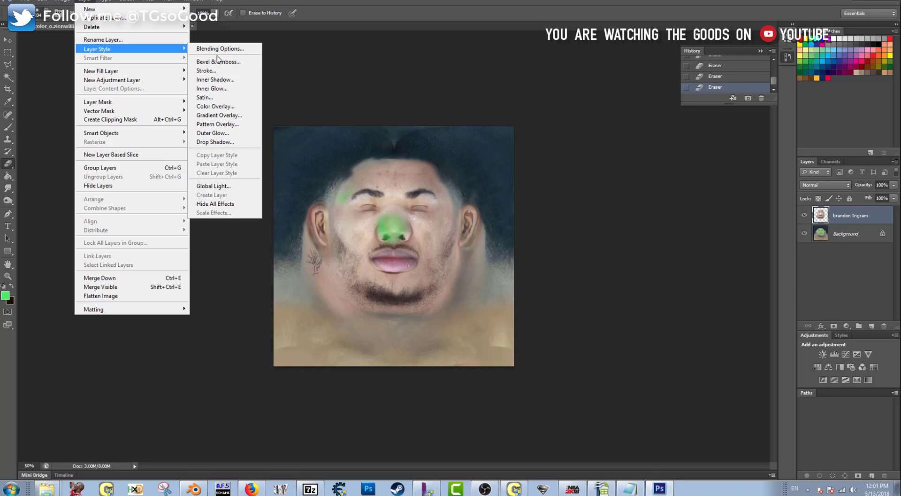
mouse_move(56, 4)
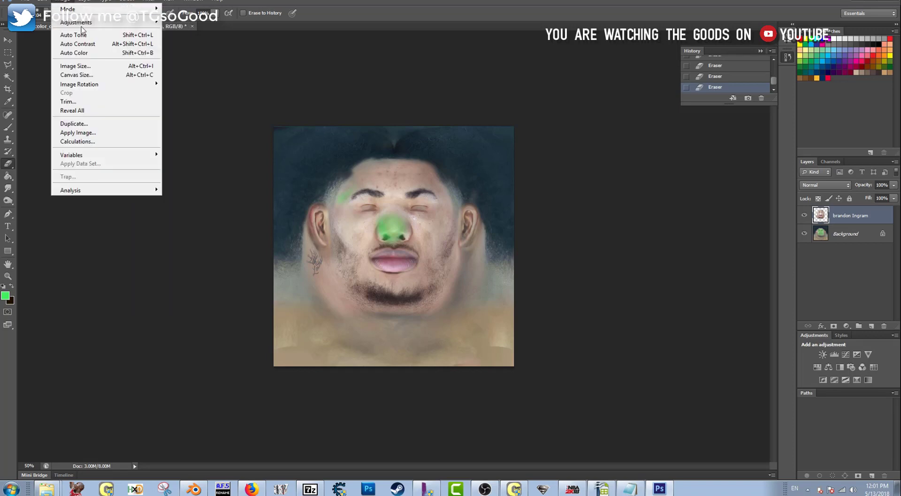
mouse_move(84, 23)
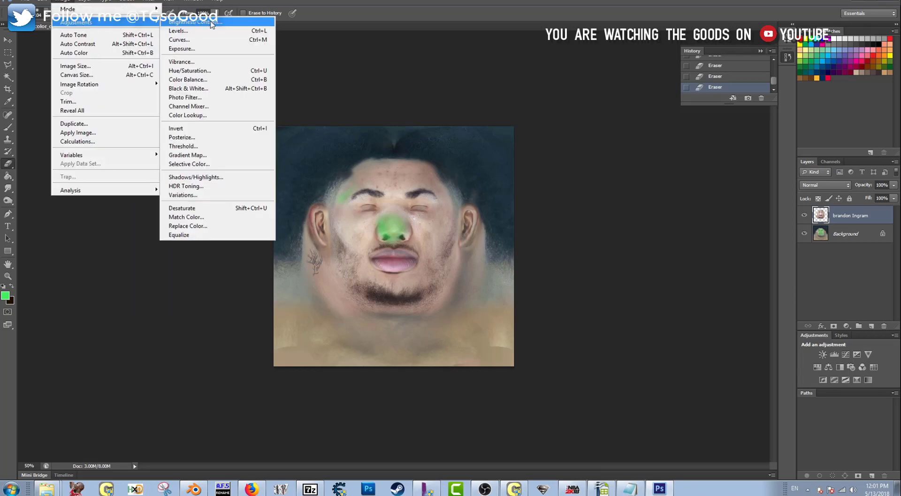
click(211, 39)
drag(602, 159, 575, 142)
click(686, 89)
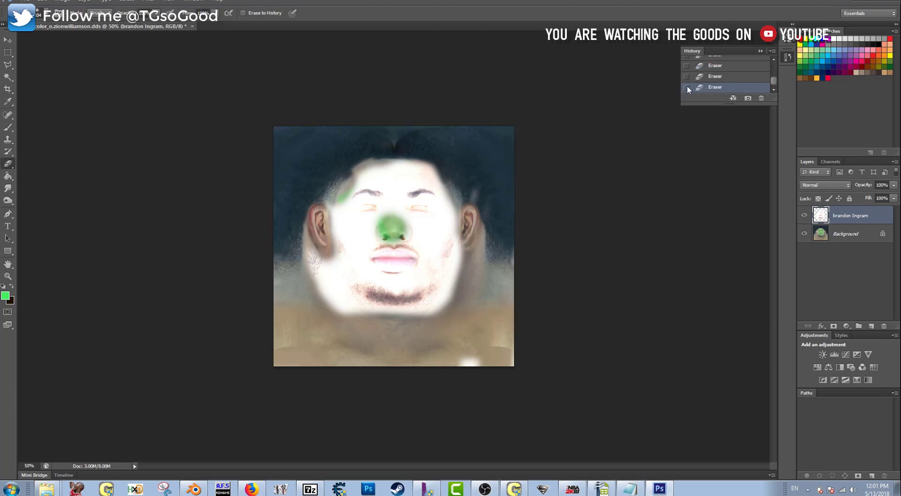
Save As D3D/DDS over face_color_o.zionwilliamson.dds, confirming the replacement
click(26, 2)
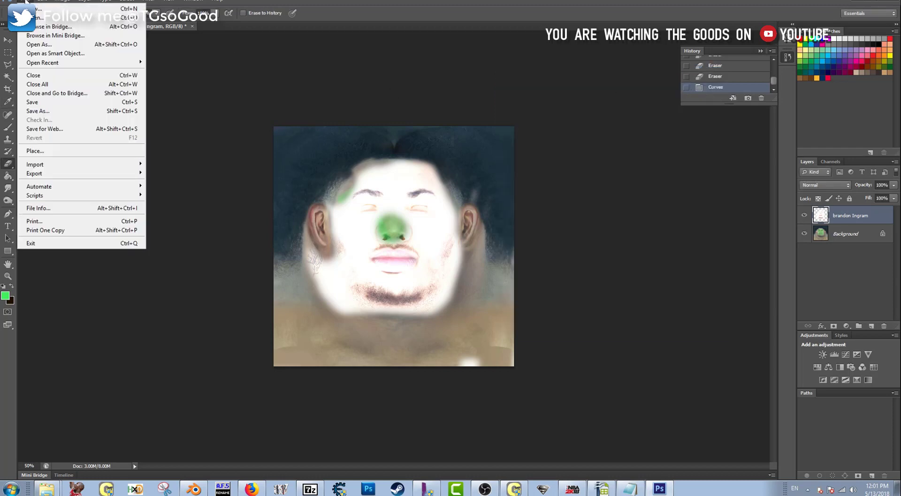
click(38, 98)
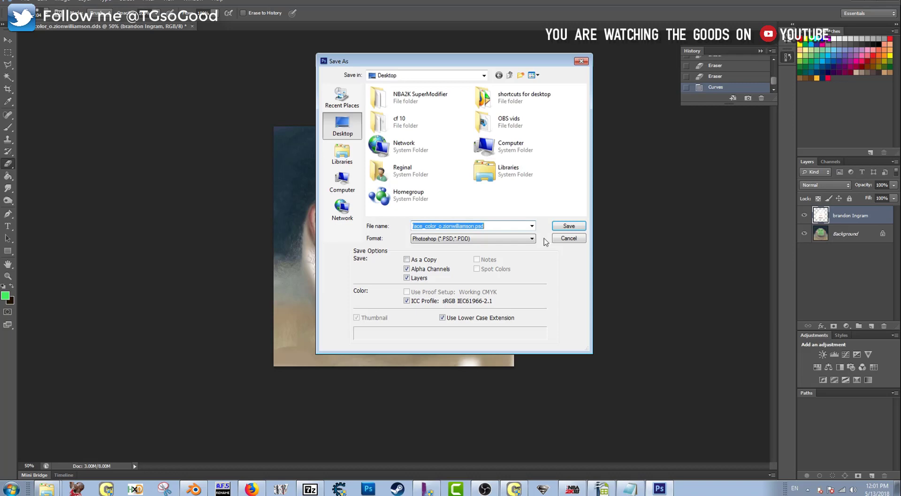
click(510, 240)
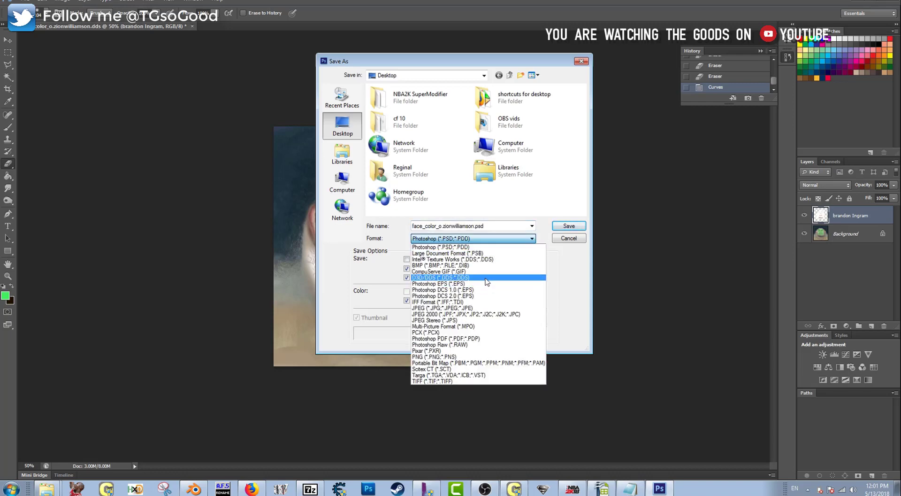
click(484, 277)
click(569, 228)
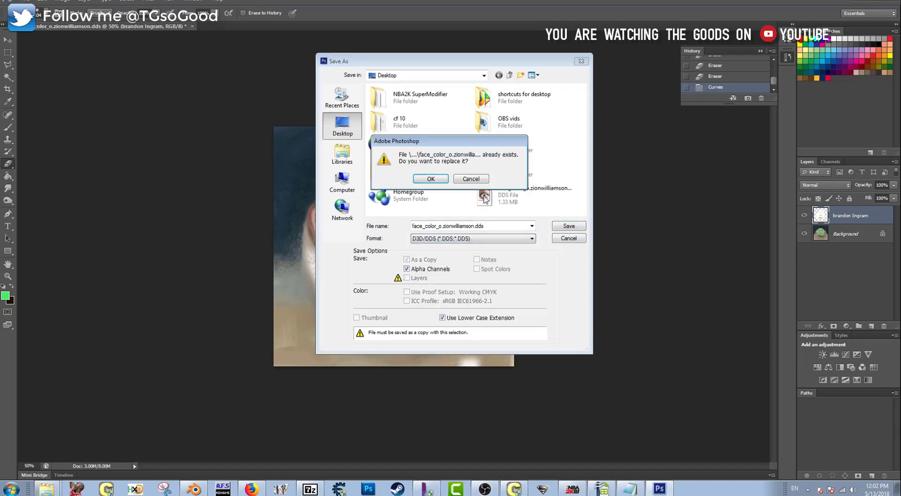
click(429, 180)
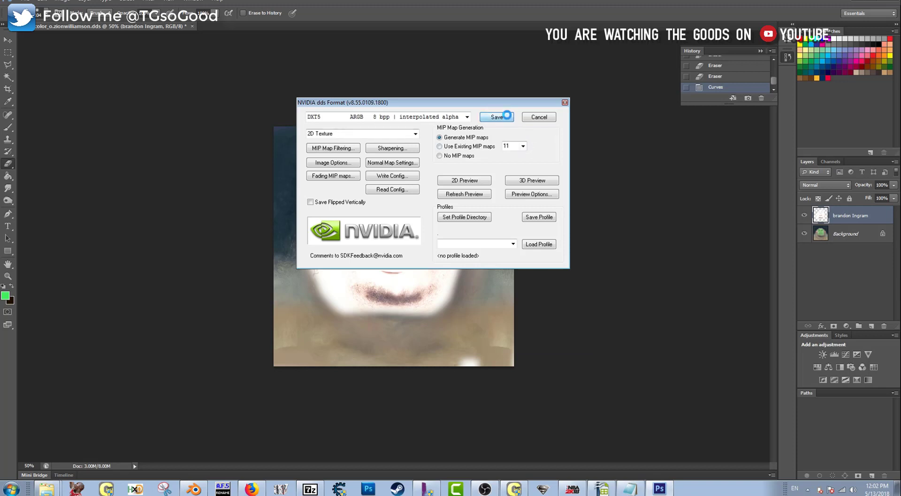